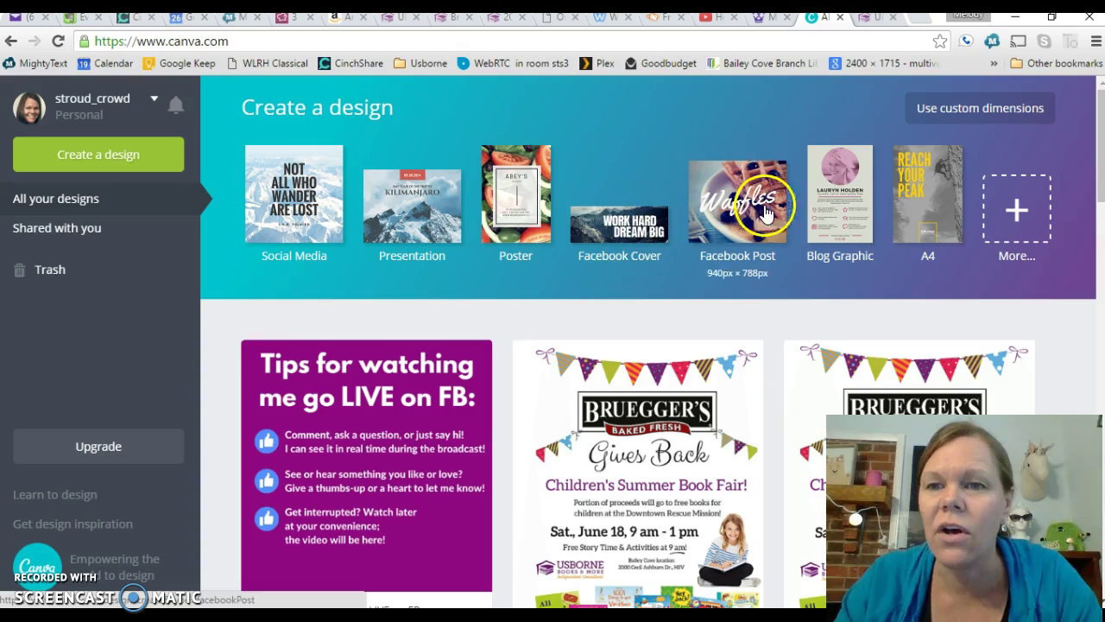
Create a new blank design using the Social Media format
click(1022, 220)
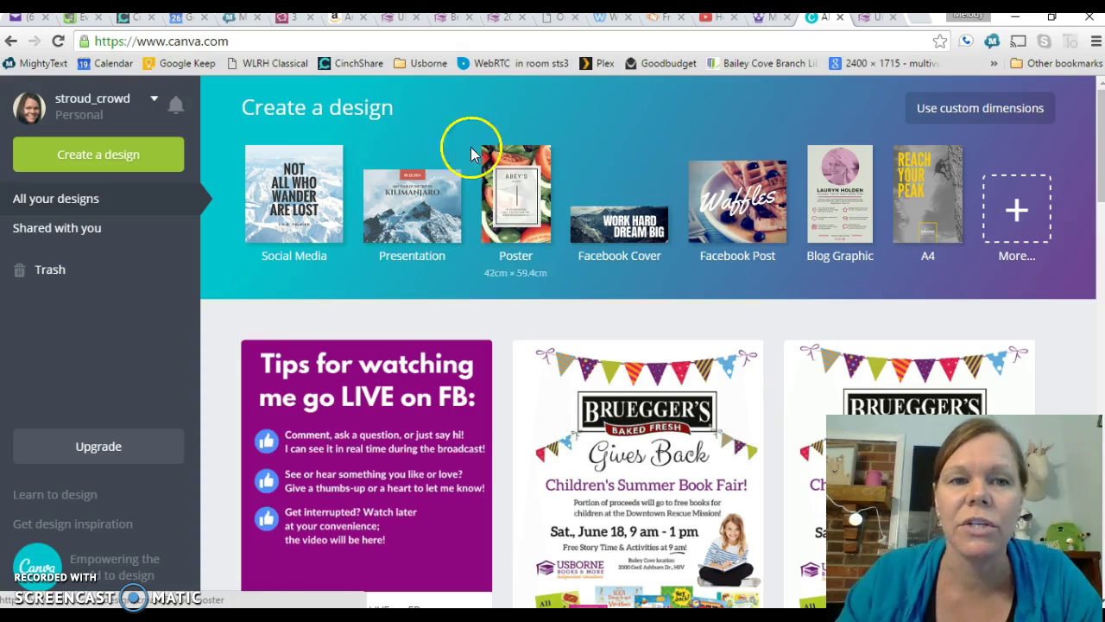
click(294, 188)
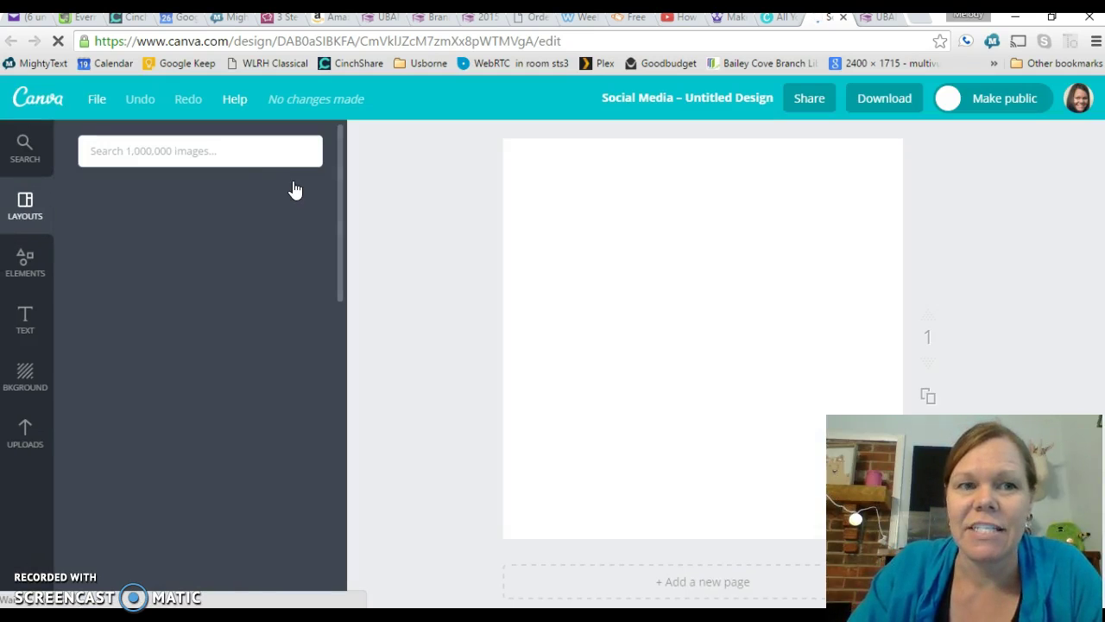
click(303, 215)
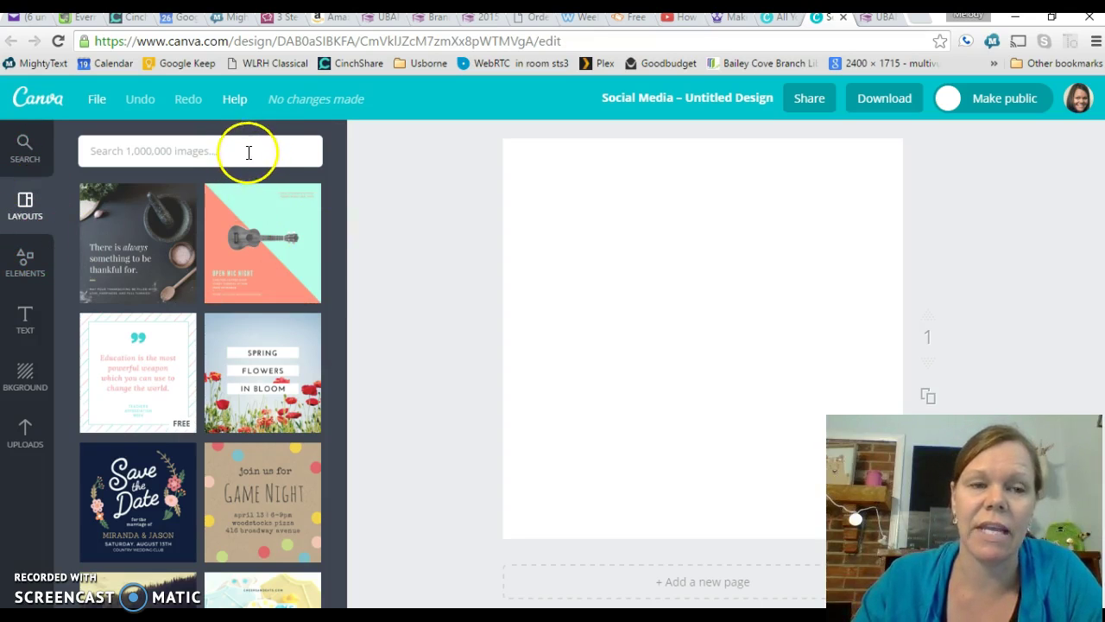
Search the image library for "summer" and browse through the resulting pictures and graphics
click(213, 150)
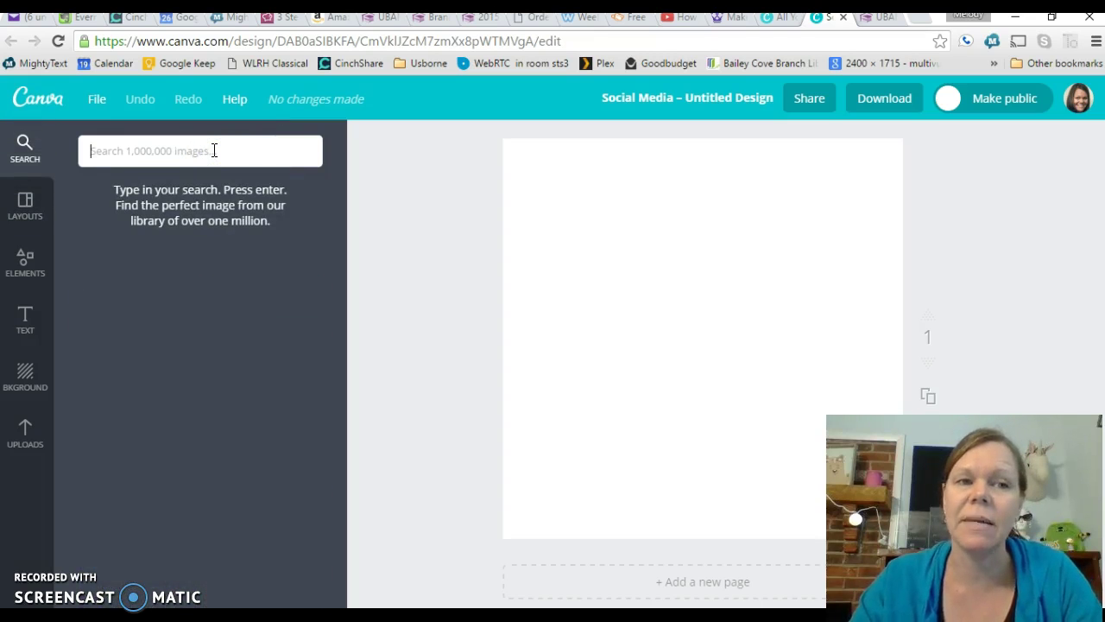
click(26, 204)
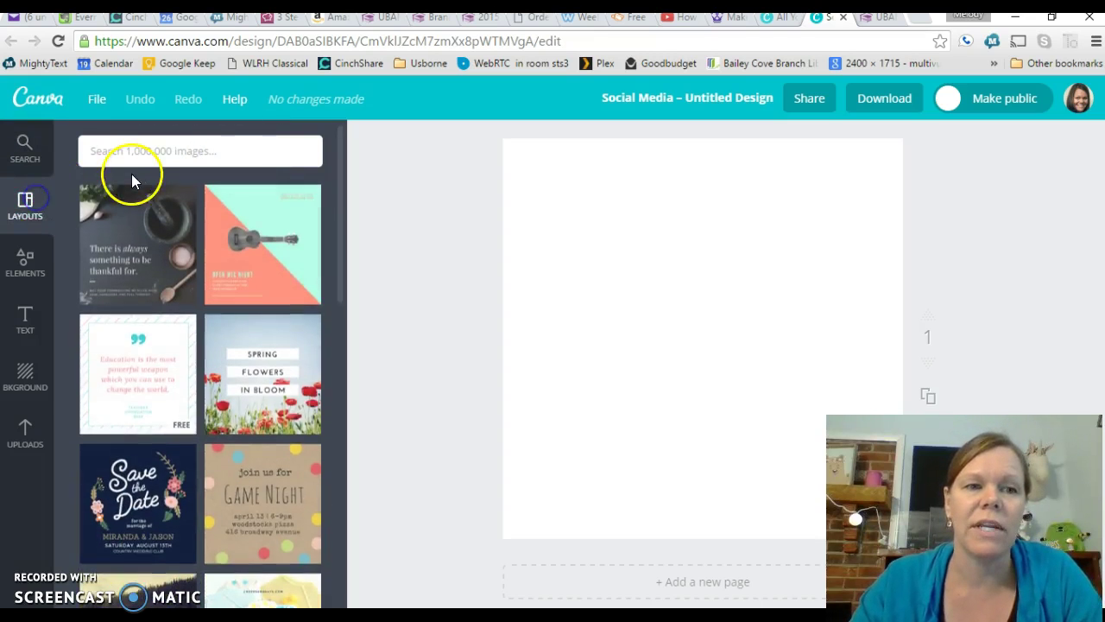
click(158, 152)
text(summer)
key(Return)
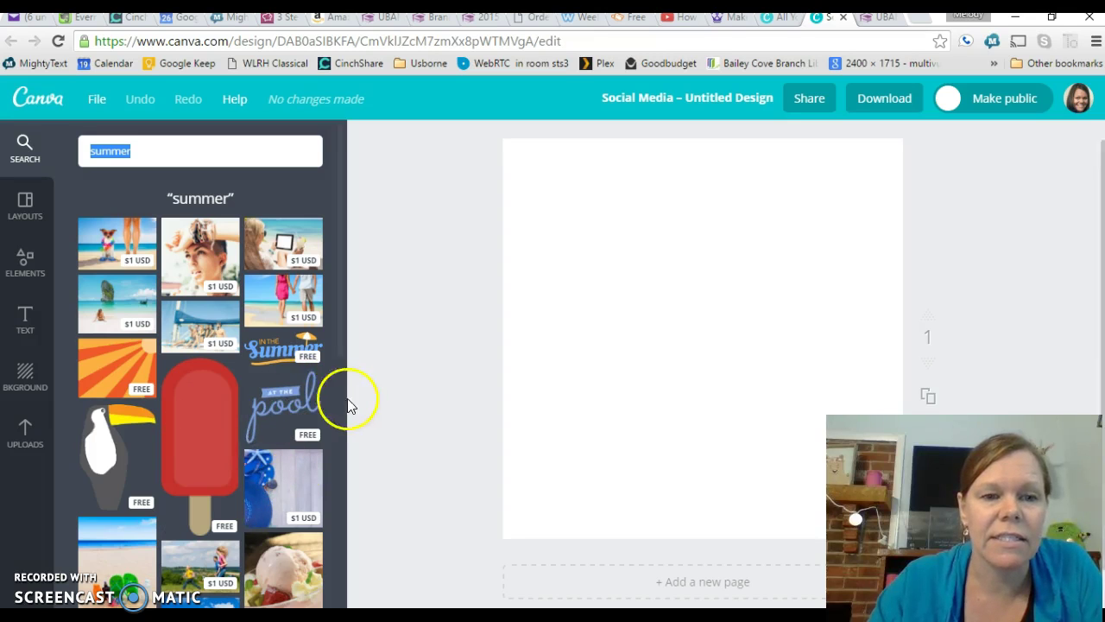
scroll(223, 468, down, 4)
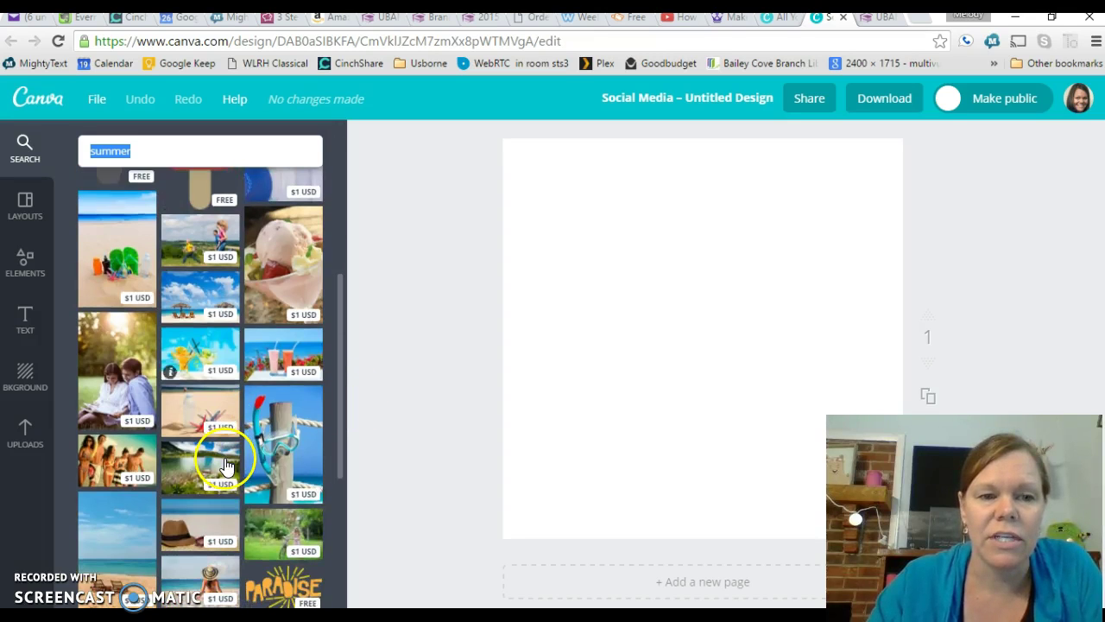
scroll(224, 462, down, 3)
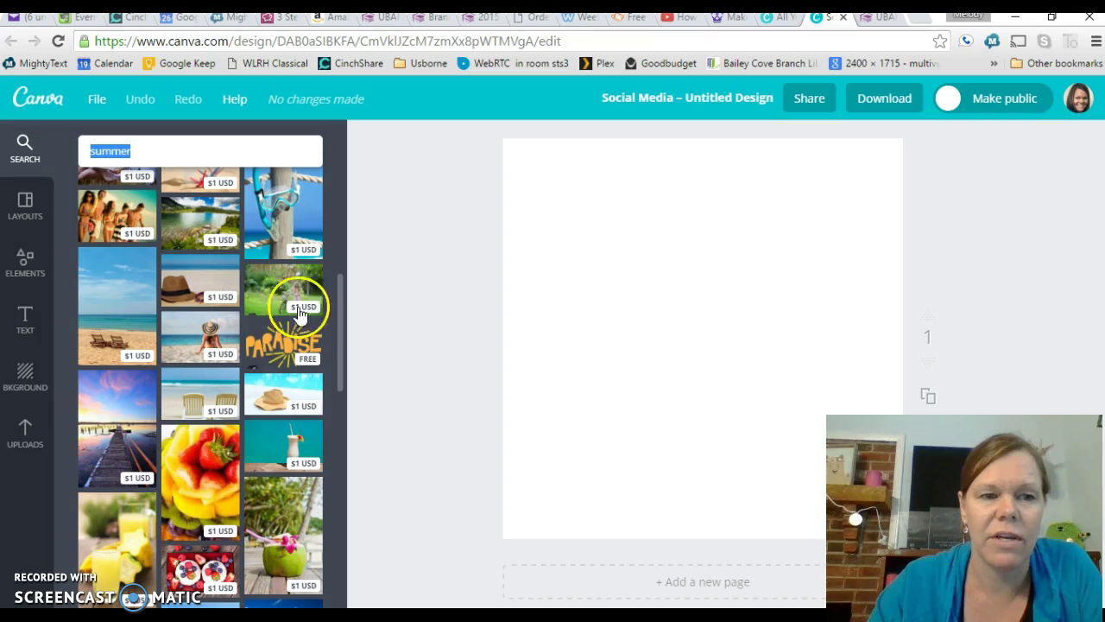
scroll(289, 420, up, 4)
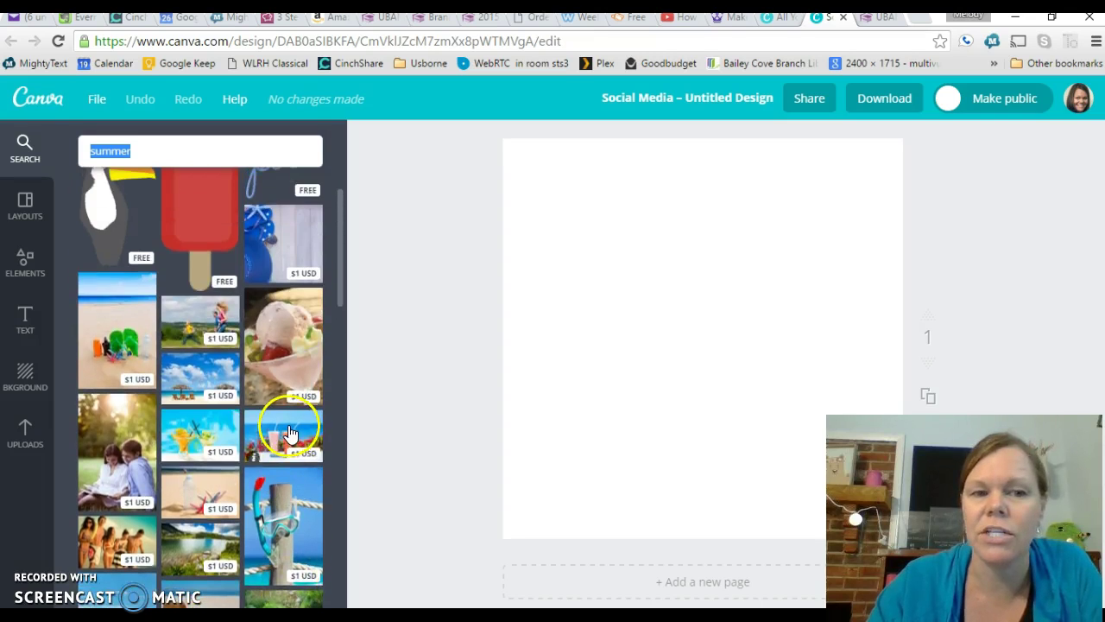
scroll(290, 428, up, 4)
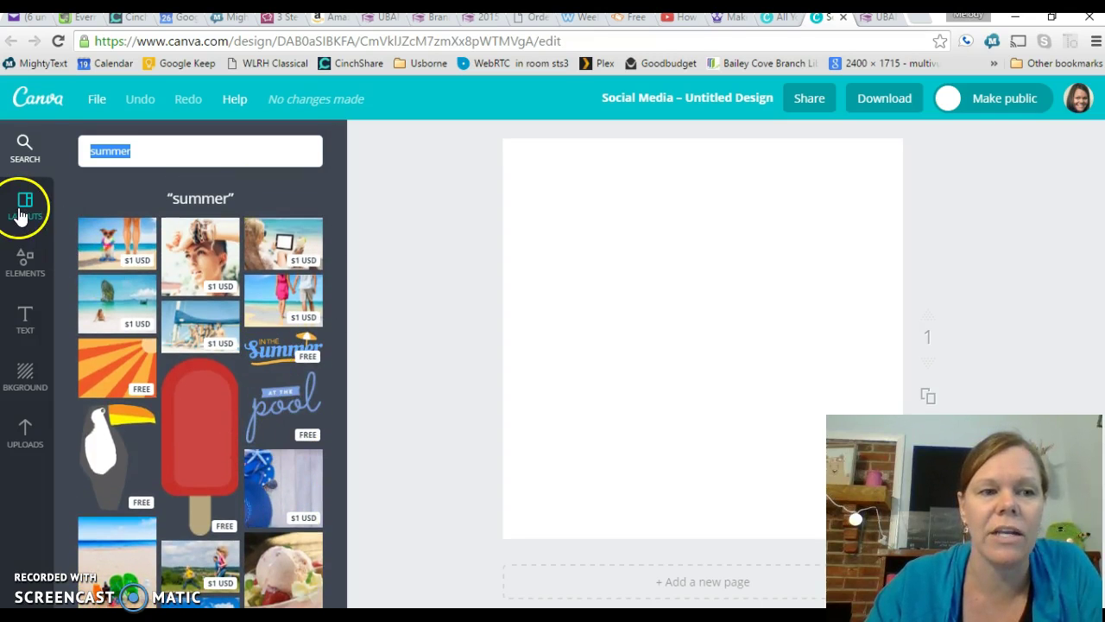
Apply the free white background with the dotted diamond pattern to the page
click(25, 374)
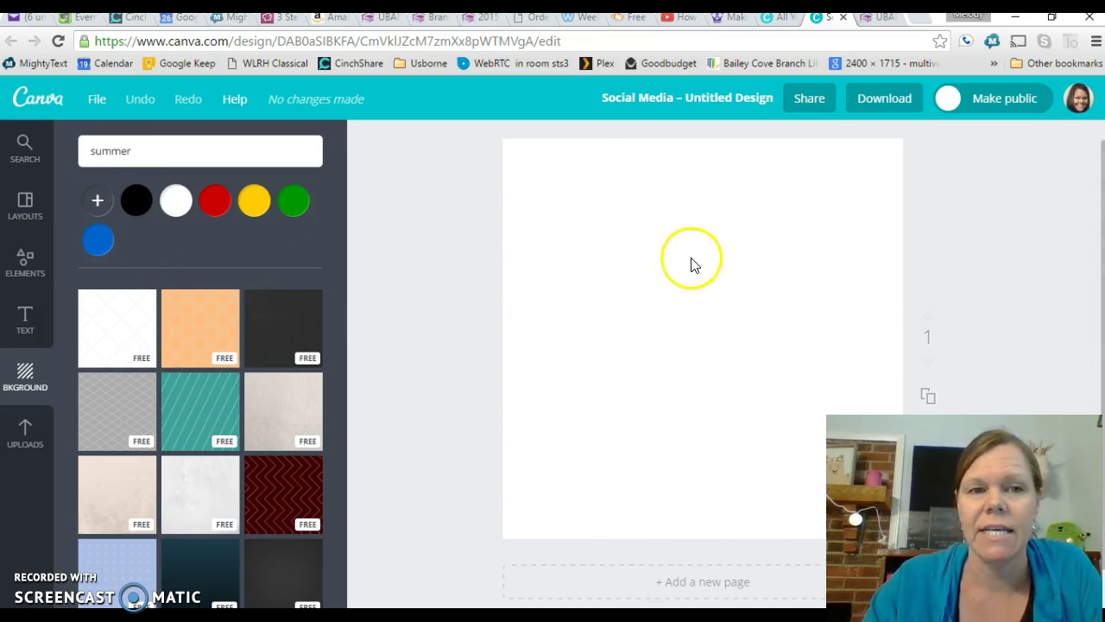
click(101, 200)
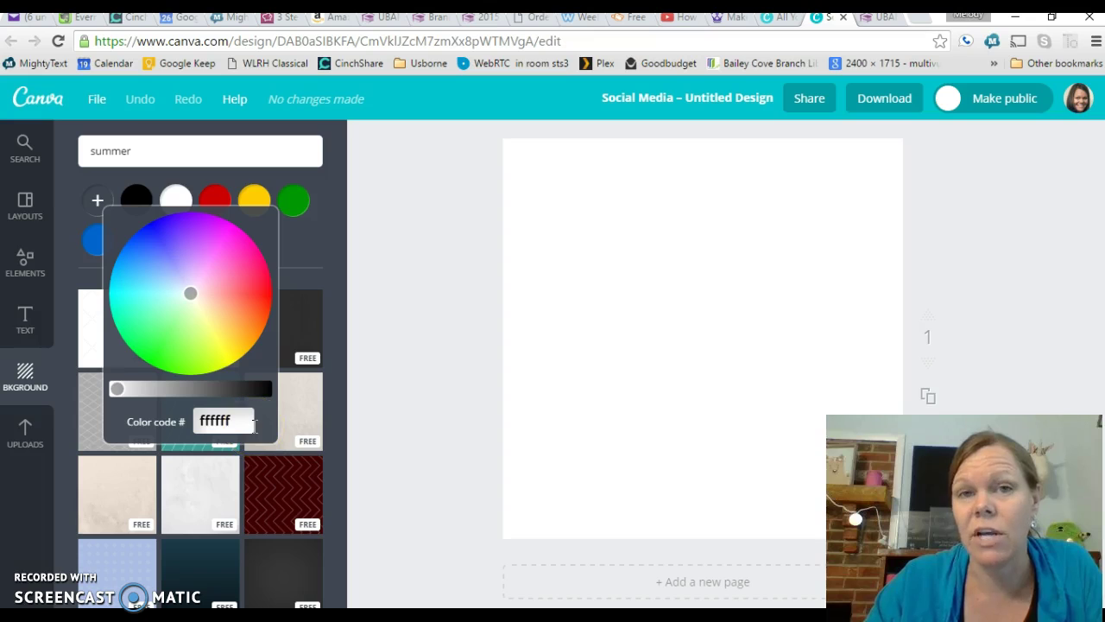
mouse_move(252, 427)
mouse_down()
mouse_move(167, 424)
mouse_move(221, 434)
mouse_move(239, 420)
mouse_move(227, 412)
mouse_move(236, 416)
mouse_up()
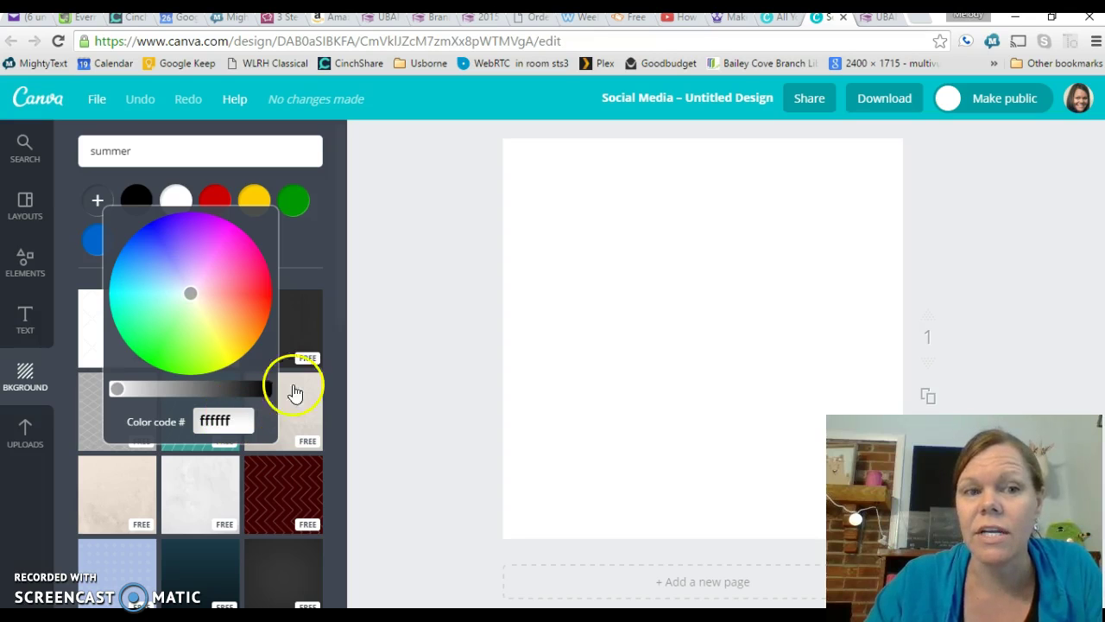
click(307, 247)
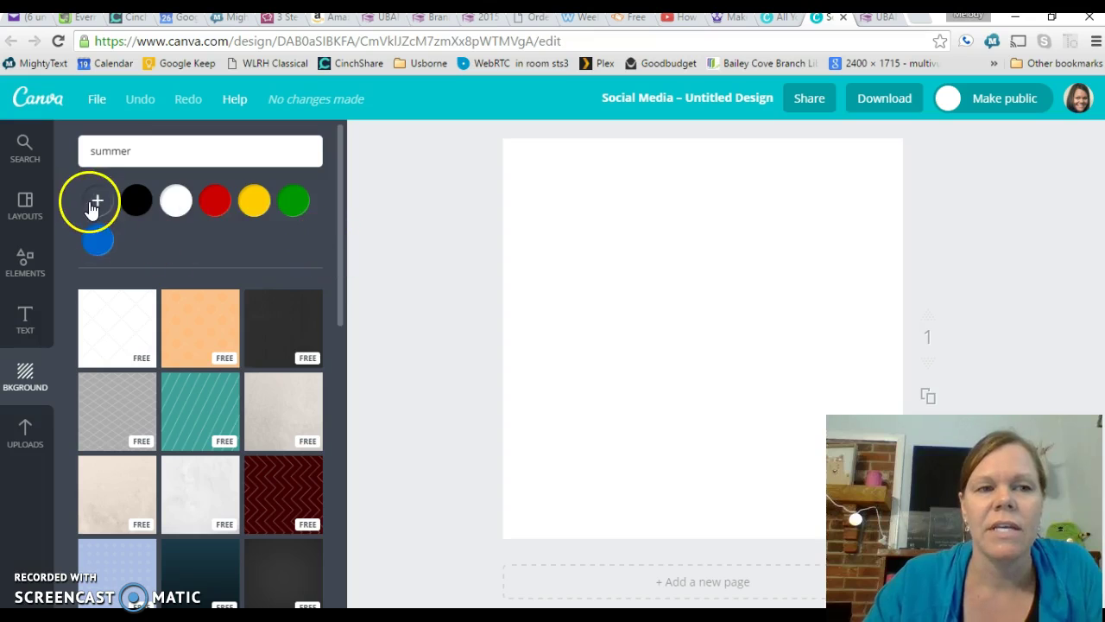
click(110, 331)
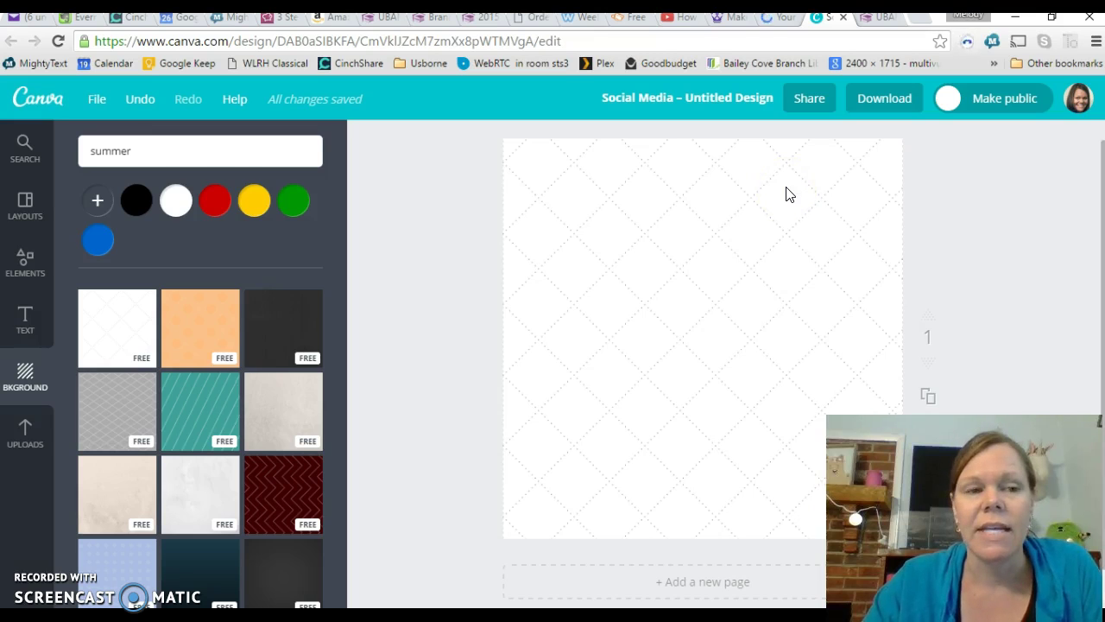
Try the "Exhibition on Now" text template with the word EXHIBITION replaced by the surname, and delete the text group
click(26, 318)
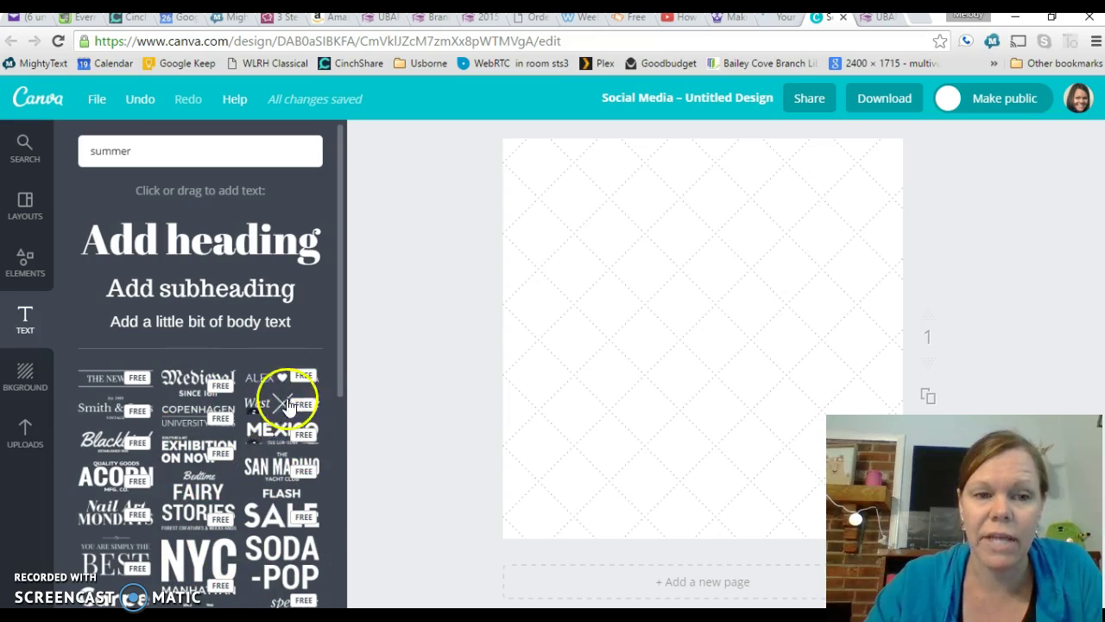
click(196, 449)
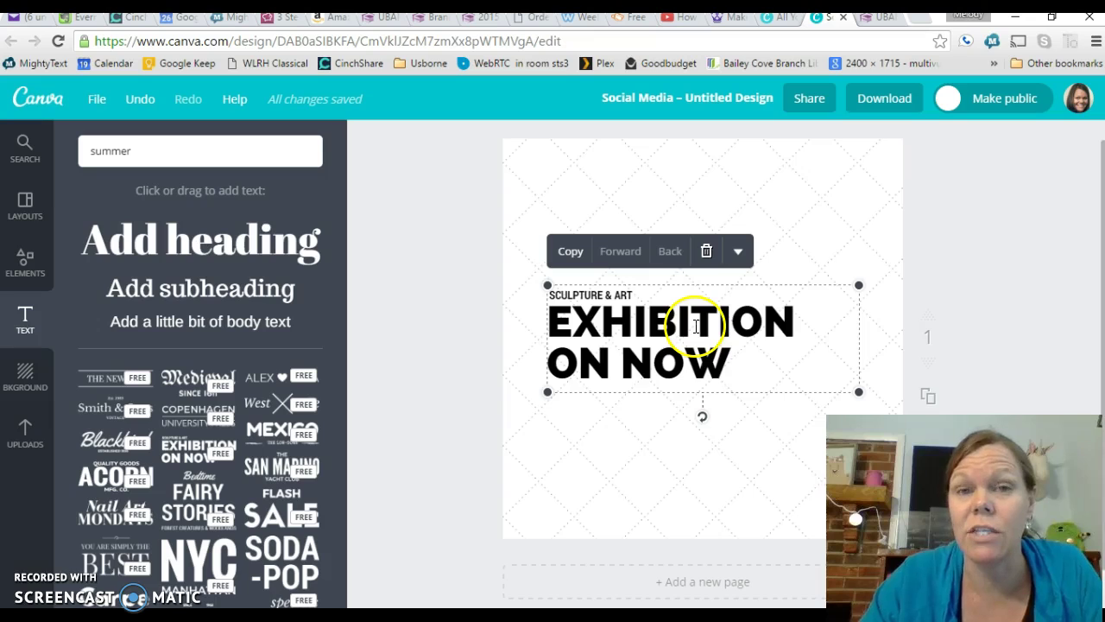
double_click(696, 323)
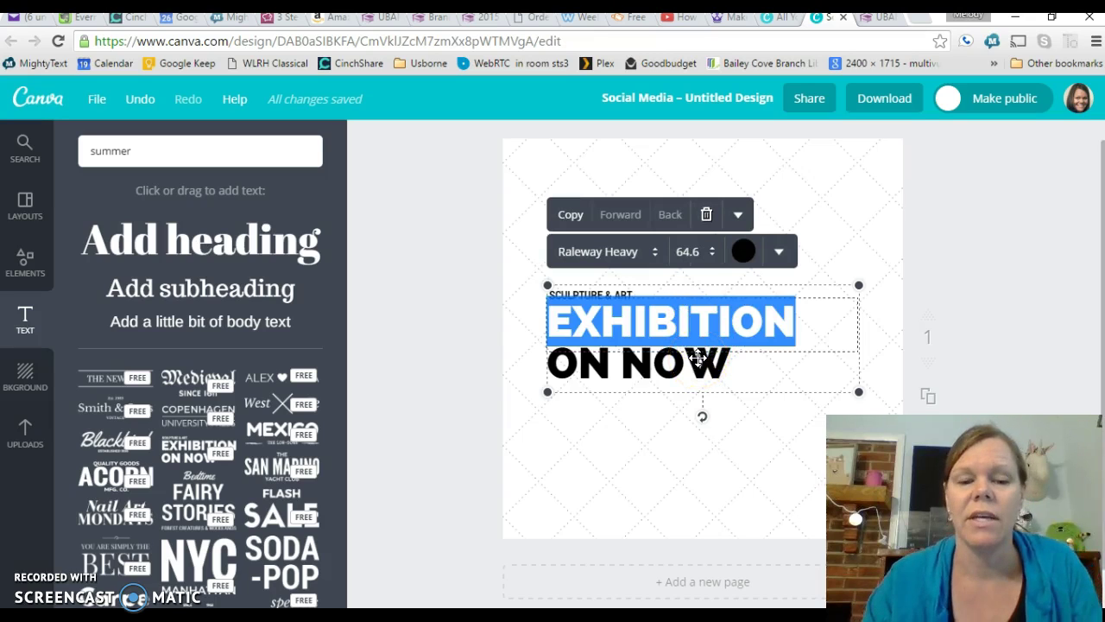
text(Srou)
key(BackSpace)
key(BackSpace)
key(BackSpace)
text(troud)
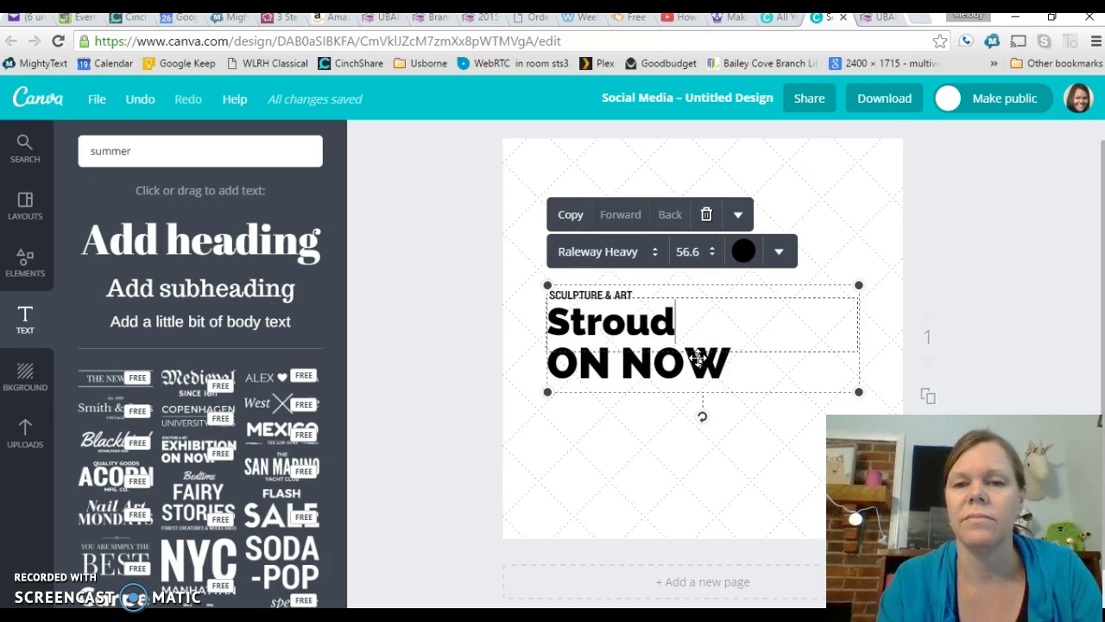
click(707, 215)
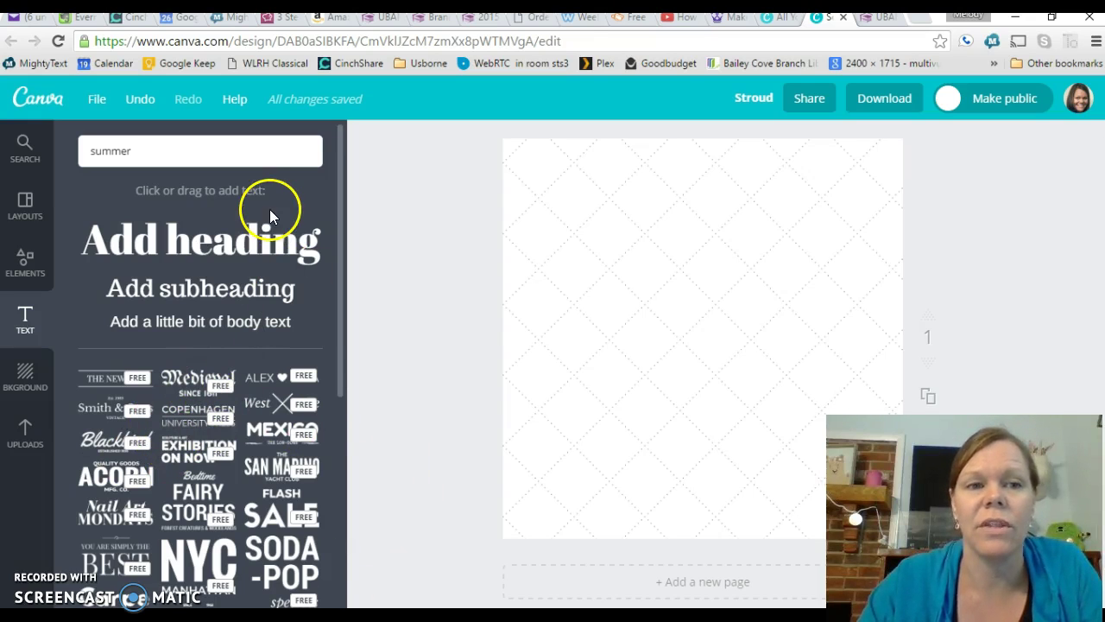
Add a heading, widen its text box to nearly the full page width, and replace its text with "Usborne"
click(273, 245)
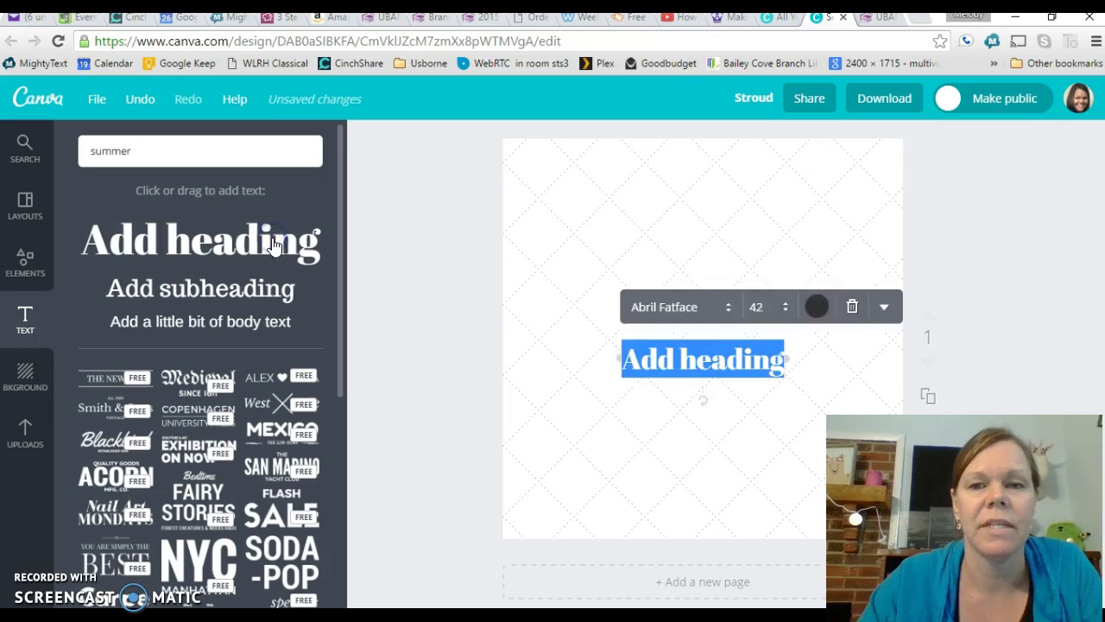
drag(613, 354, 523, 351)
drag(786, 358, 877, 366)
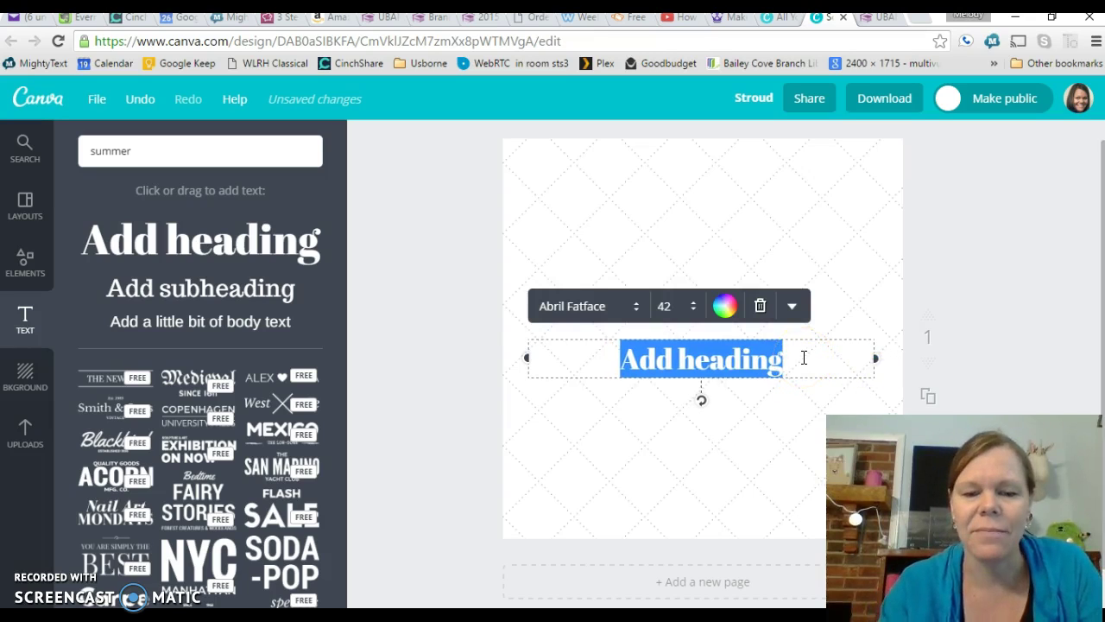
text(Usborne)
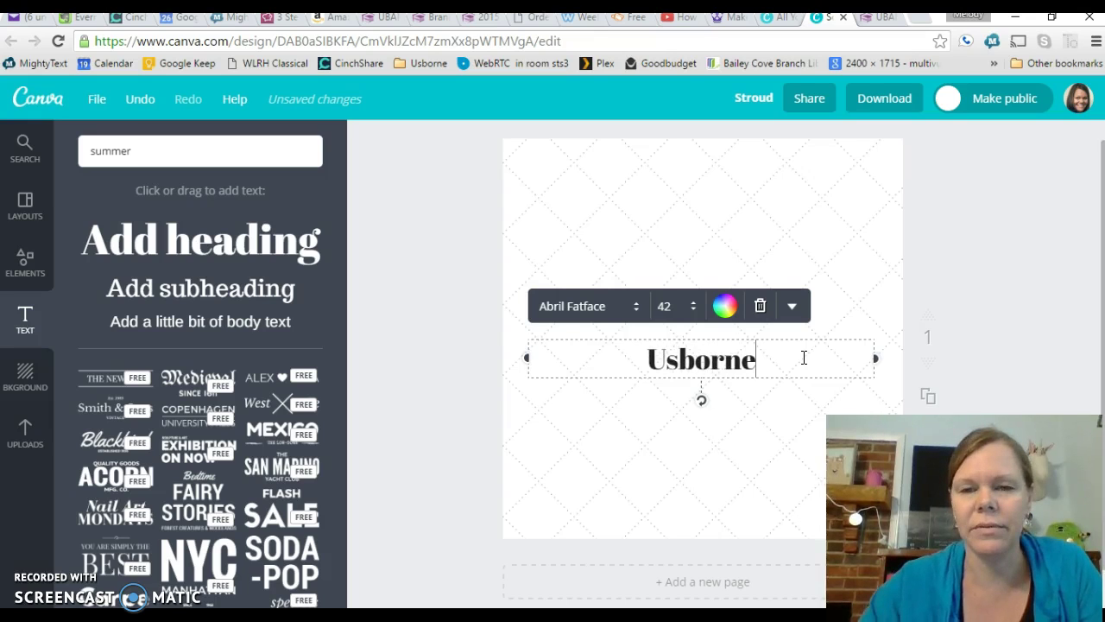
Format the "Usborne" heading in Clicker Script at size 104 and move it to the top of the page
click(637, 306)
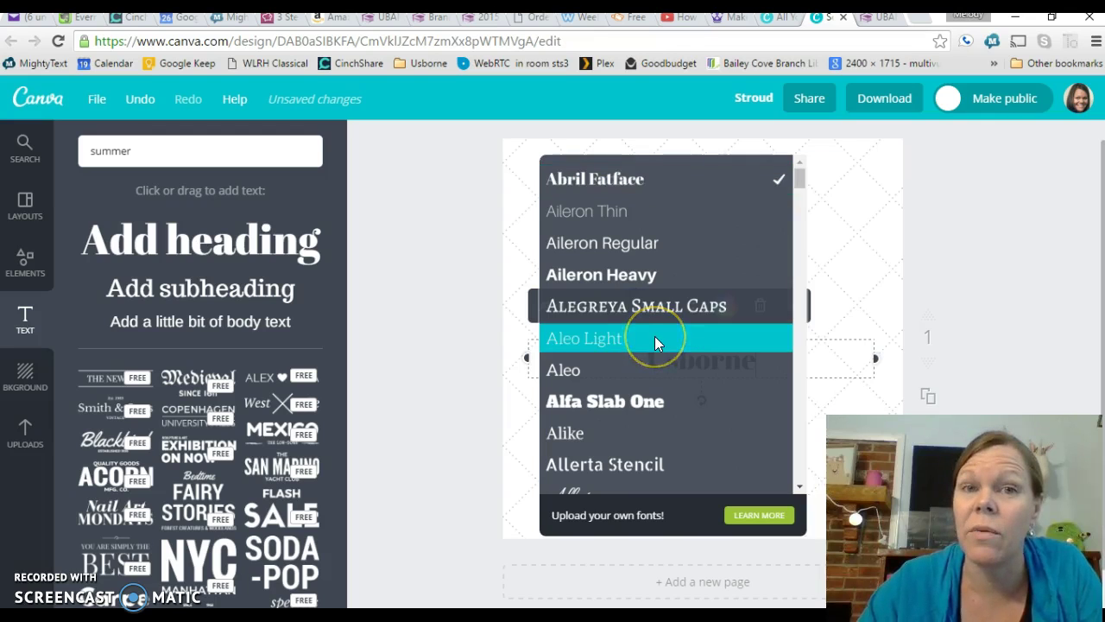
scroll(655, 344, down, 6)
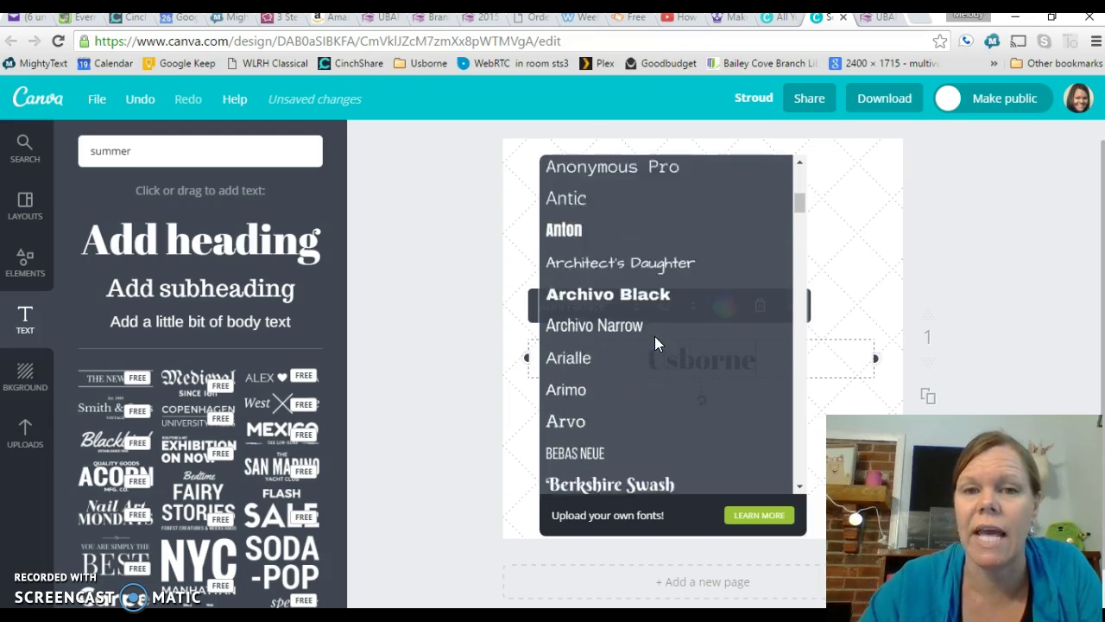
scroll(655, 341, down, 5)
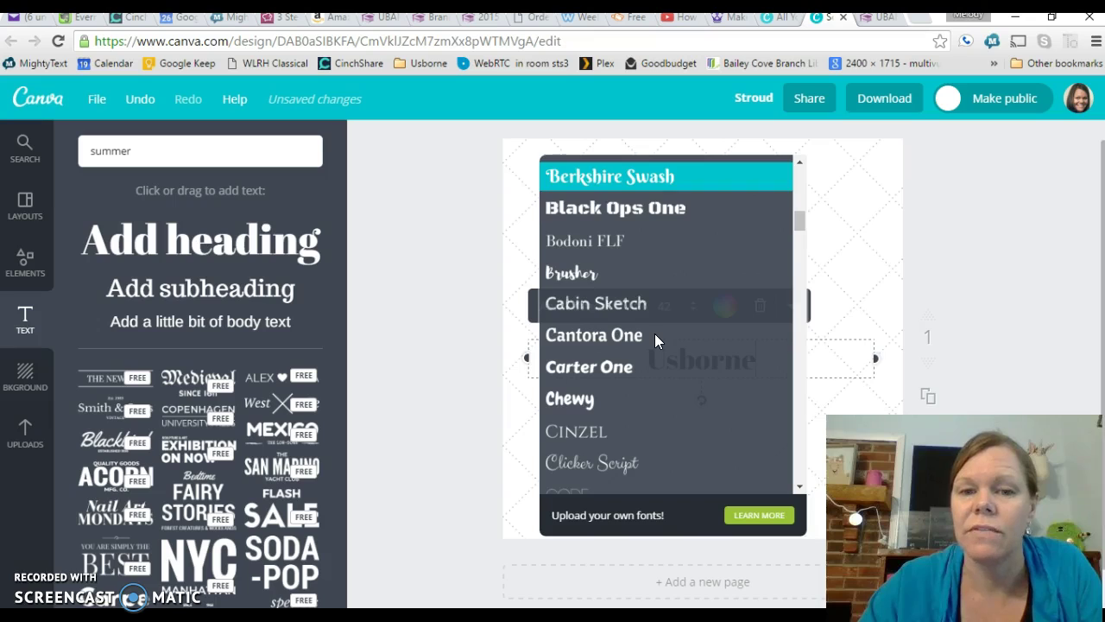
click(637, 380)
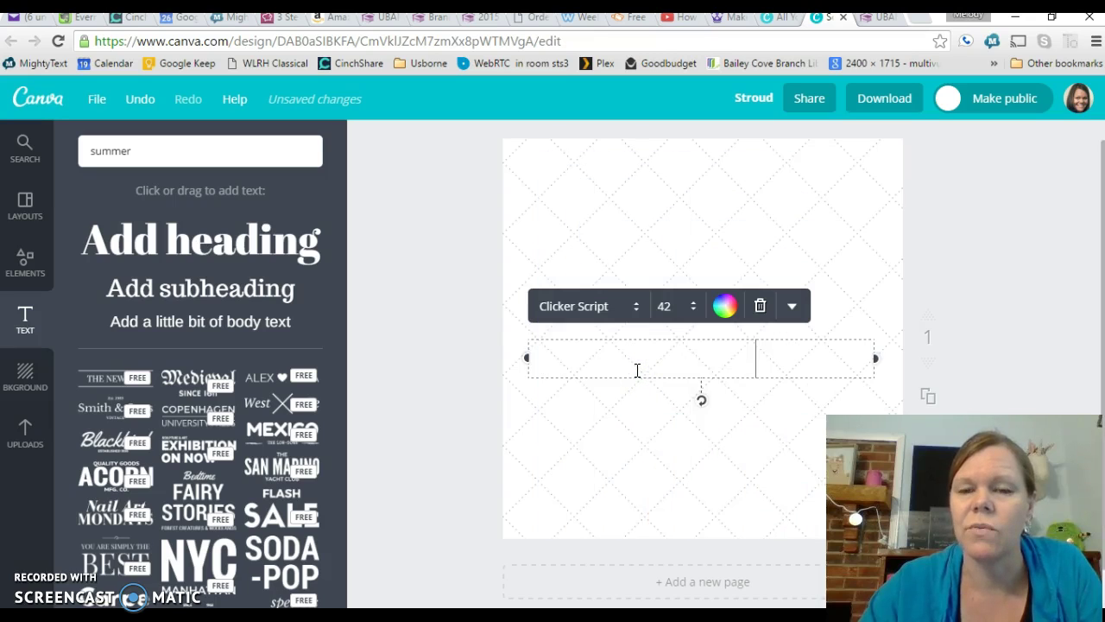
click(692, 307)
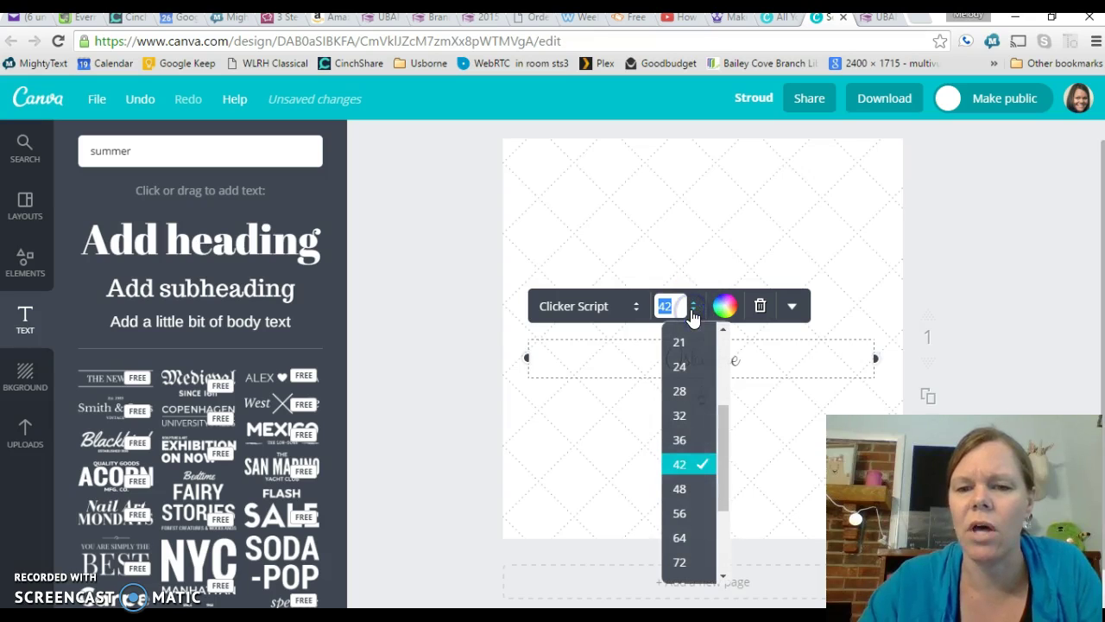
drag(721, 436, 724, 492)
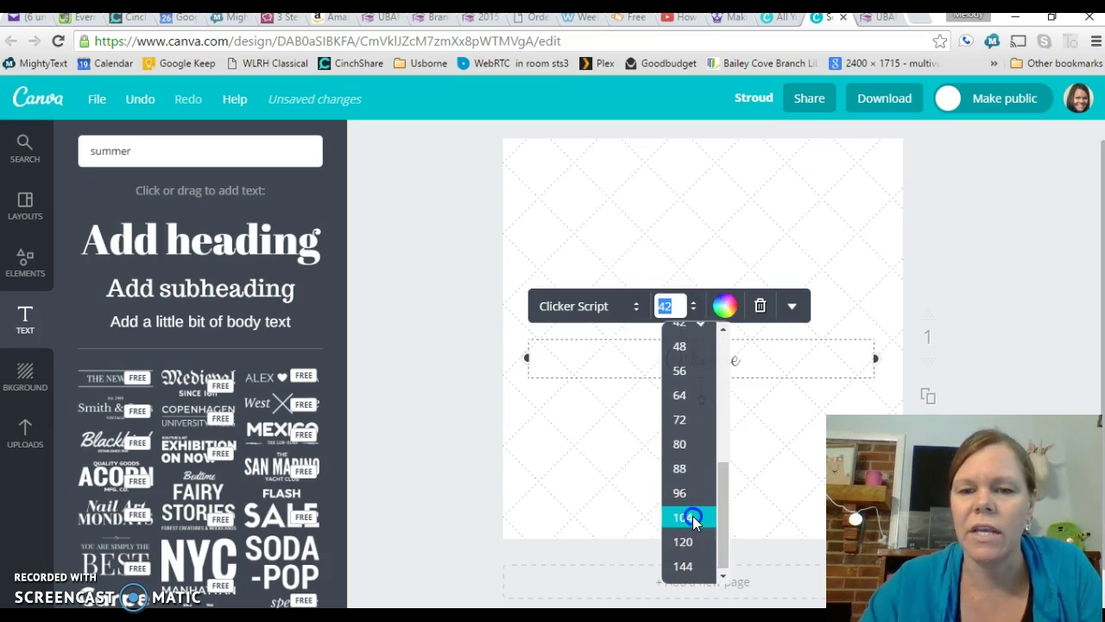
click(692, 517)
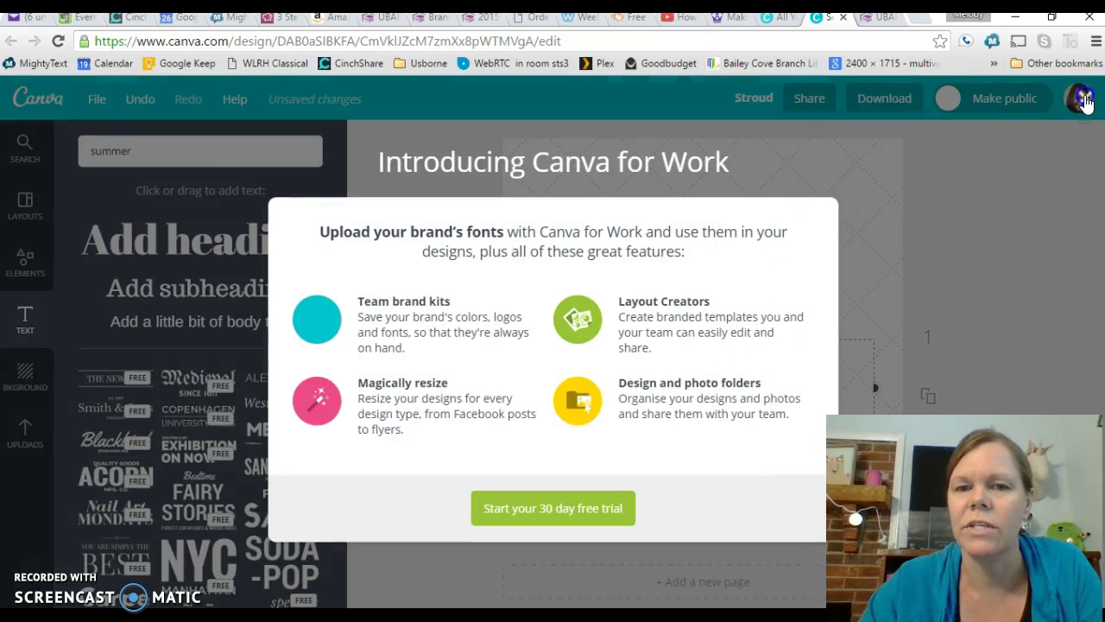
click(669, 188)
drag(668, 341, 673, 154)
Color the "Usborne" heading text dark purple with the custom color 521088
double_click(721, 216)
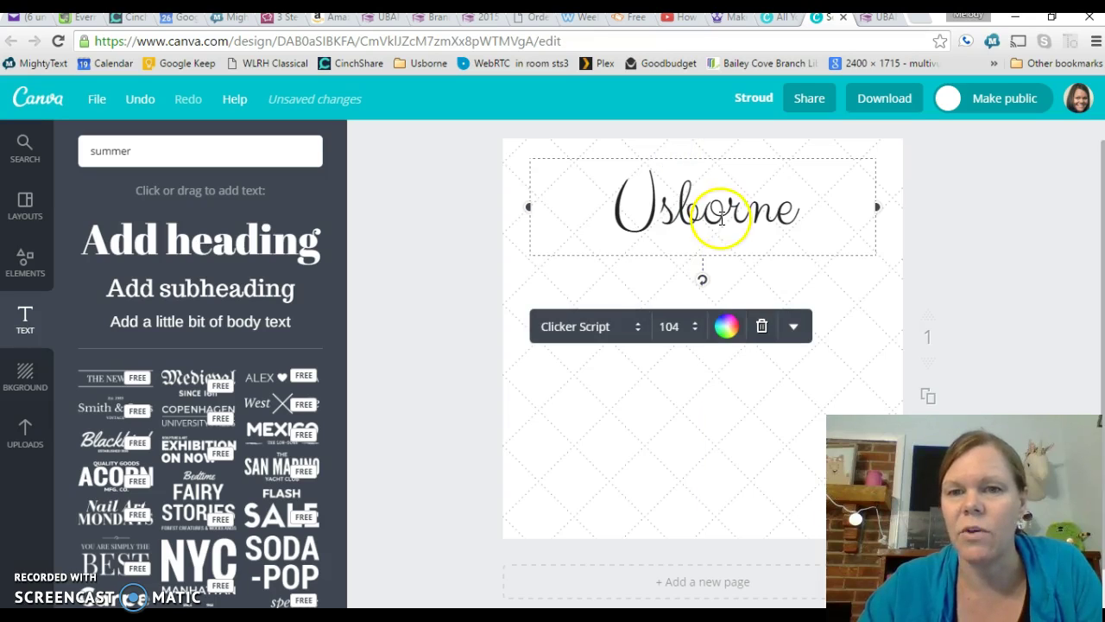
click(726, 326)
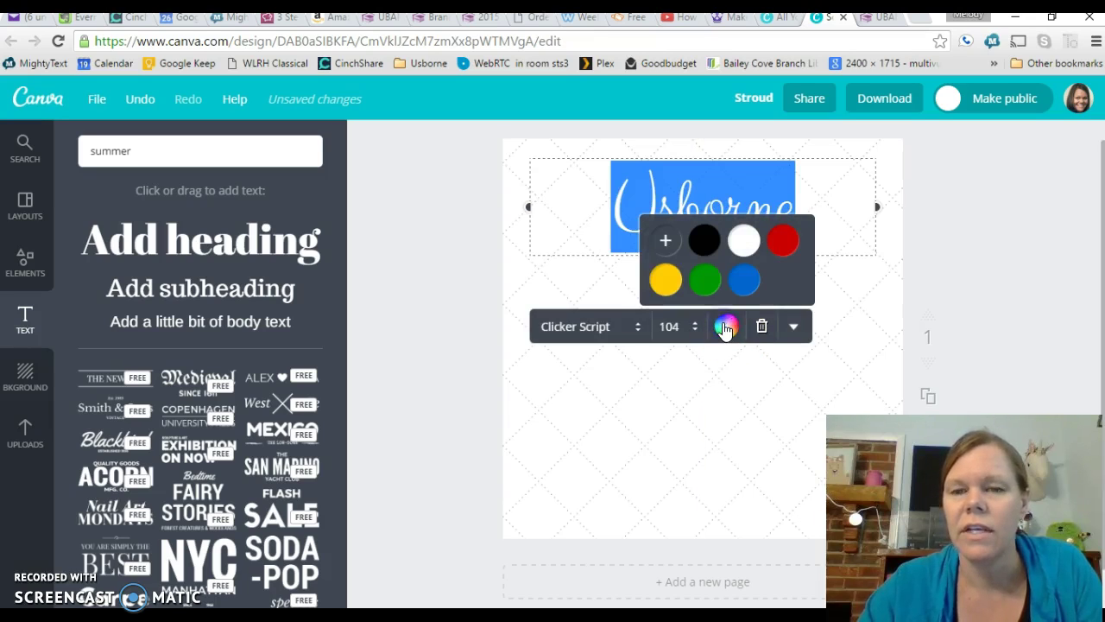
click(667, 241)
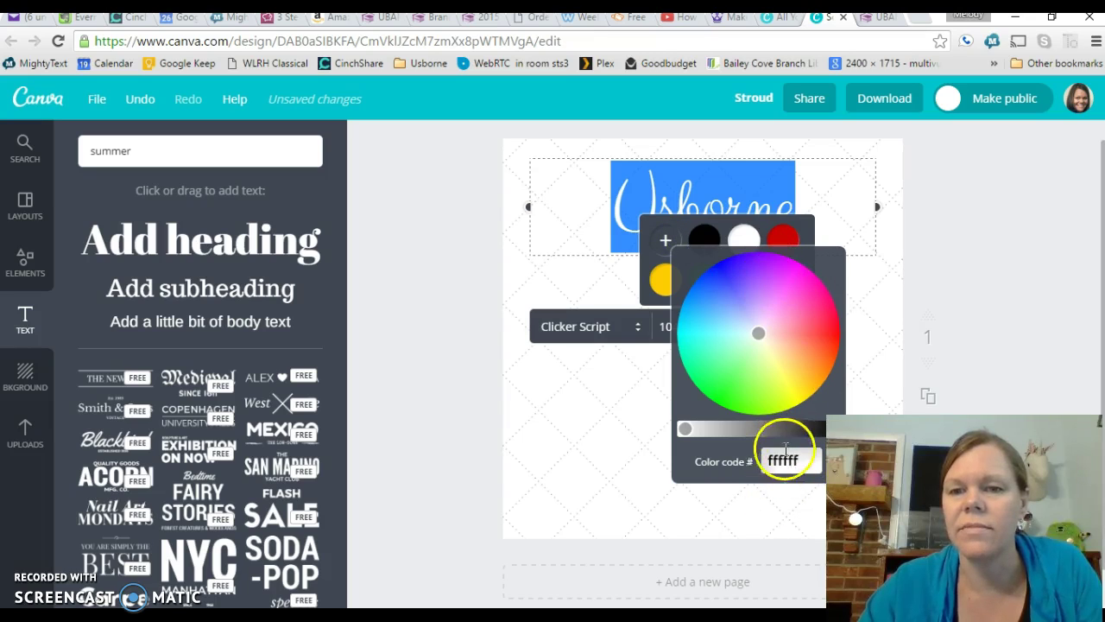
drag(787, 279, 774, 271)
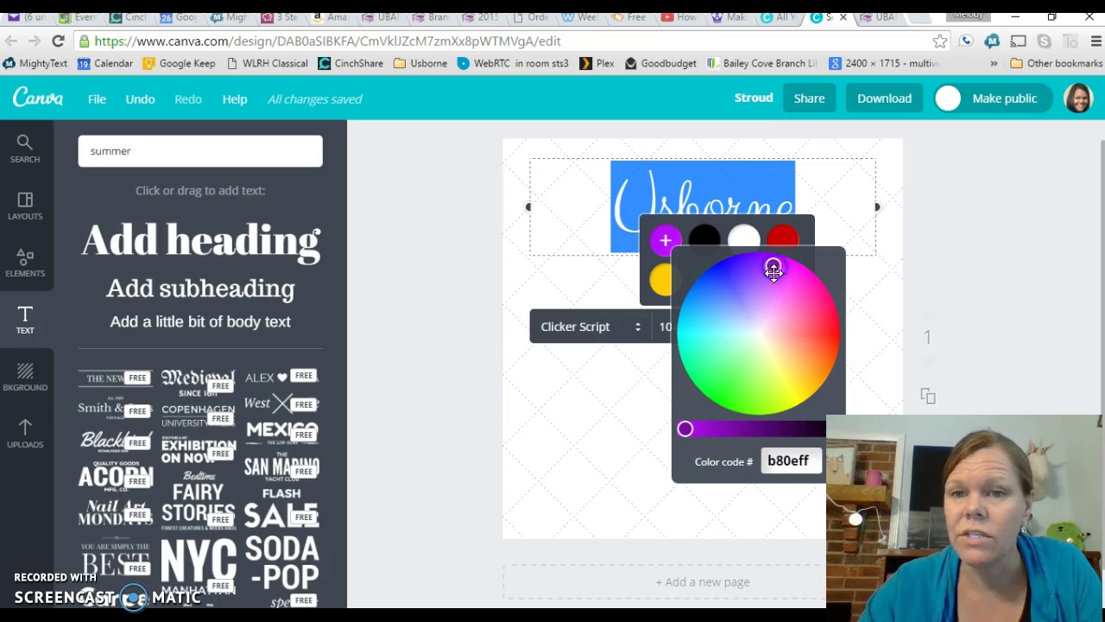
click(753, 426)
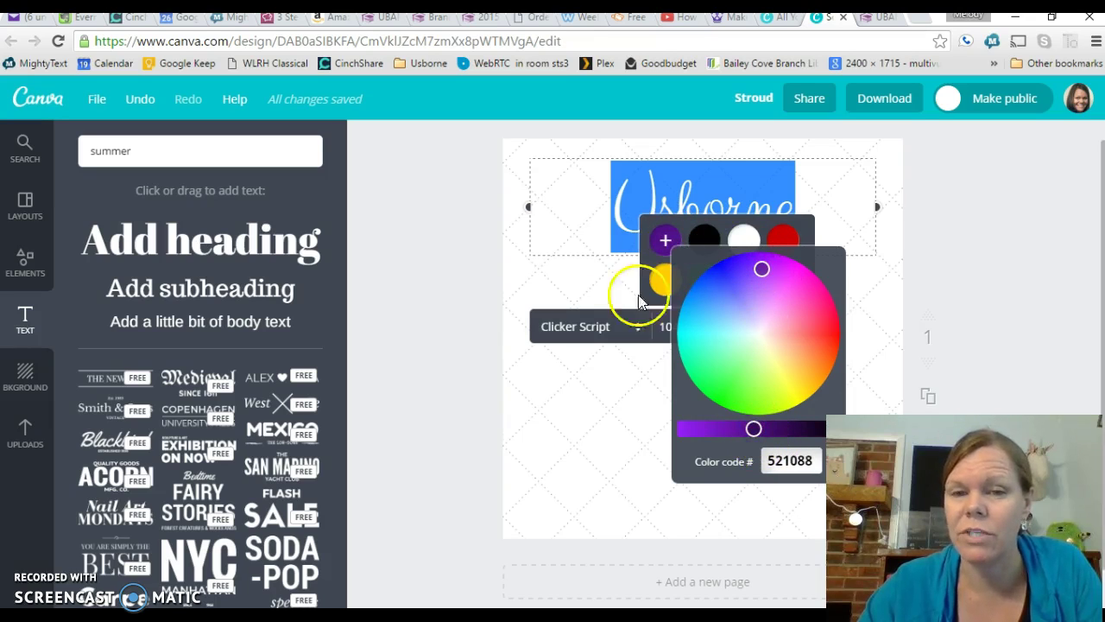
Deselect the heading, switch to the usbornedreamteam.com graphics page, and try saving the bunting banner image from Design Elements for Canva
click(608, 290)
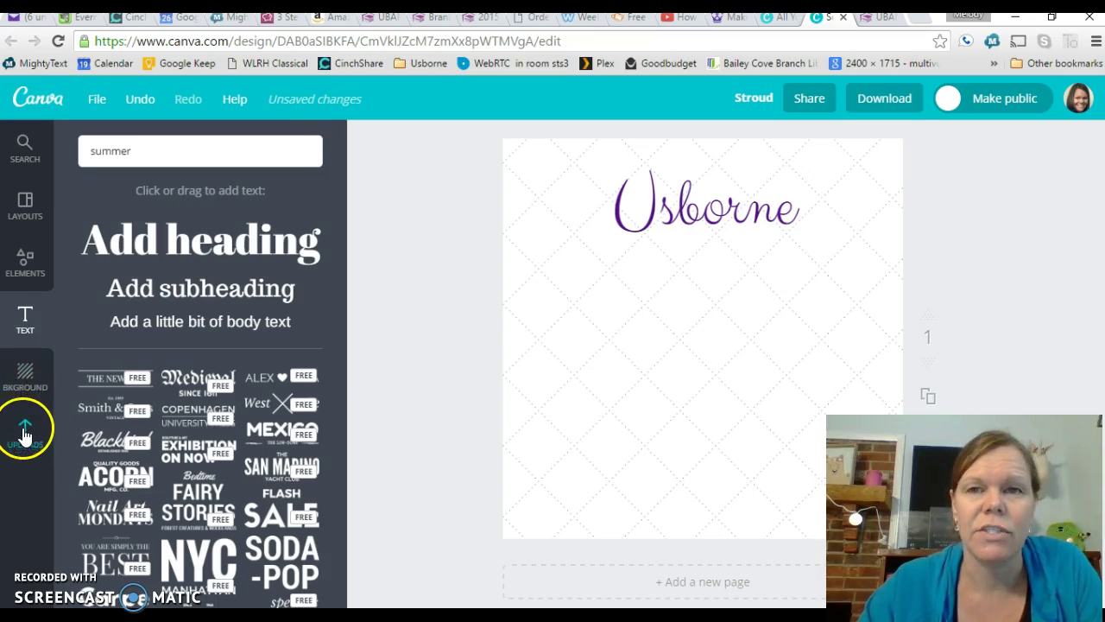
click(729, 22)
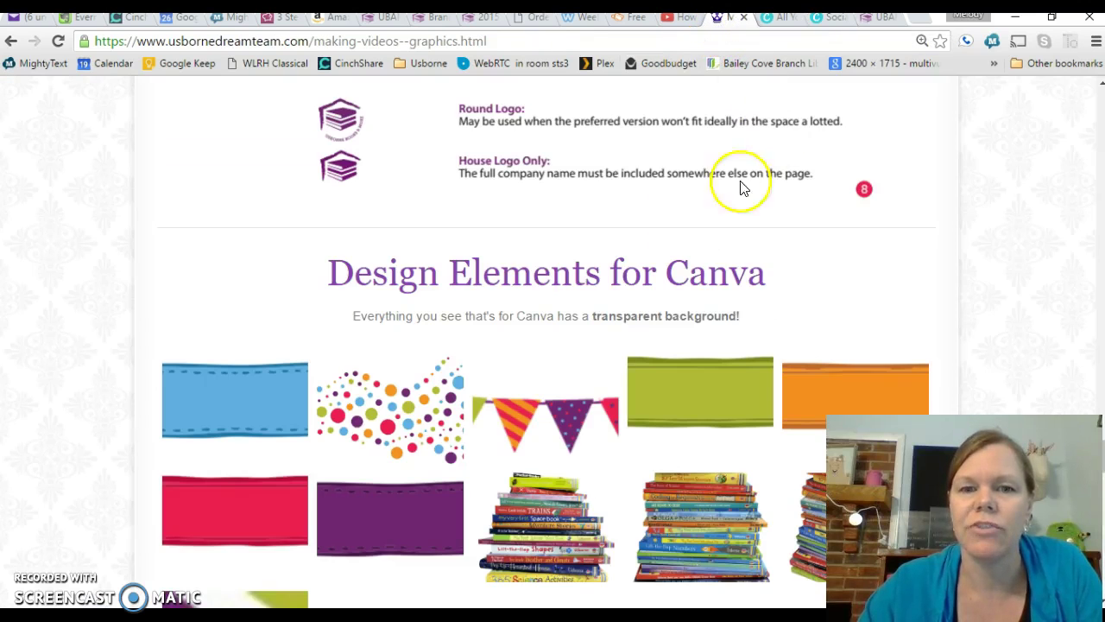
scroll(562, 432, down, 1)
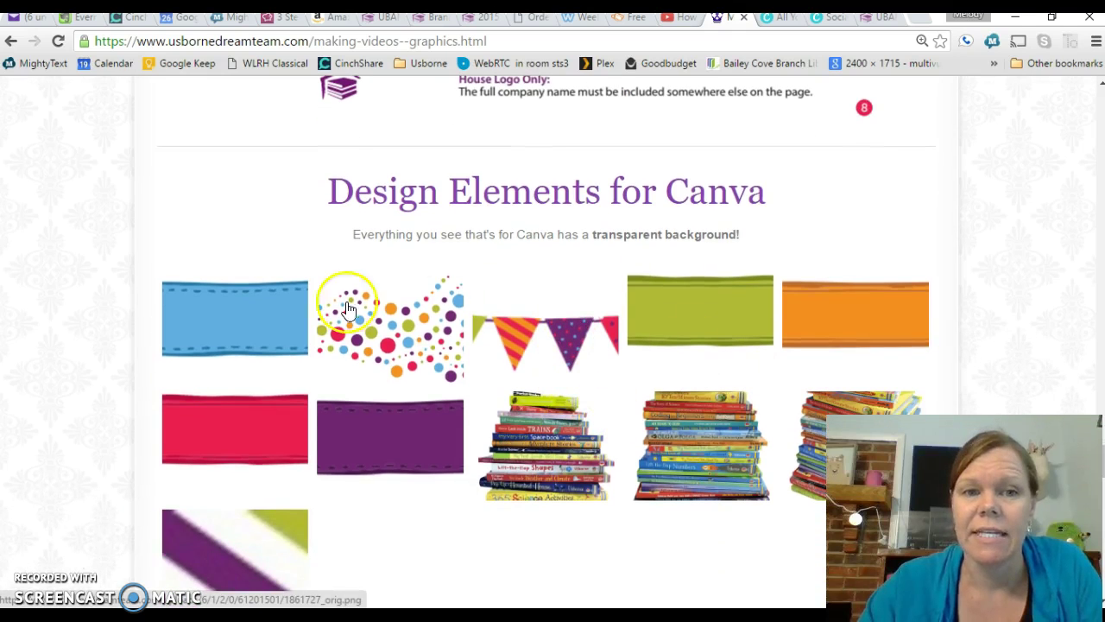
click(574, 332)
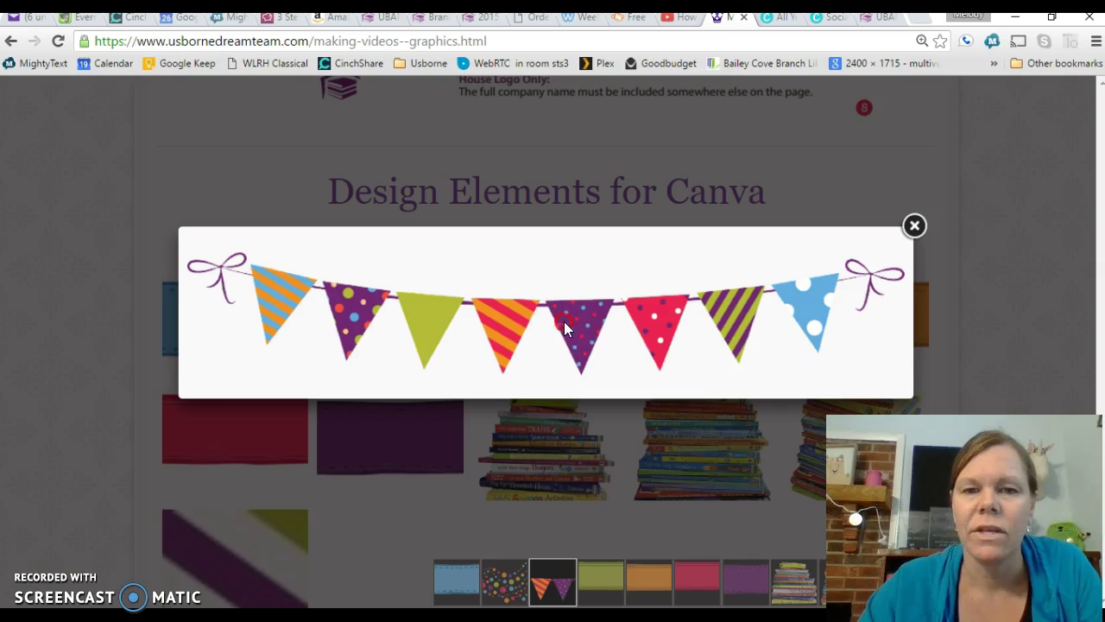
right_click(565, 325)
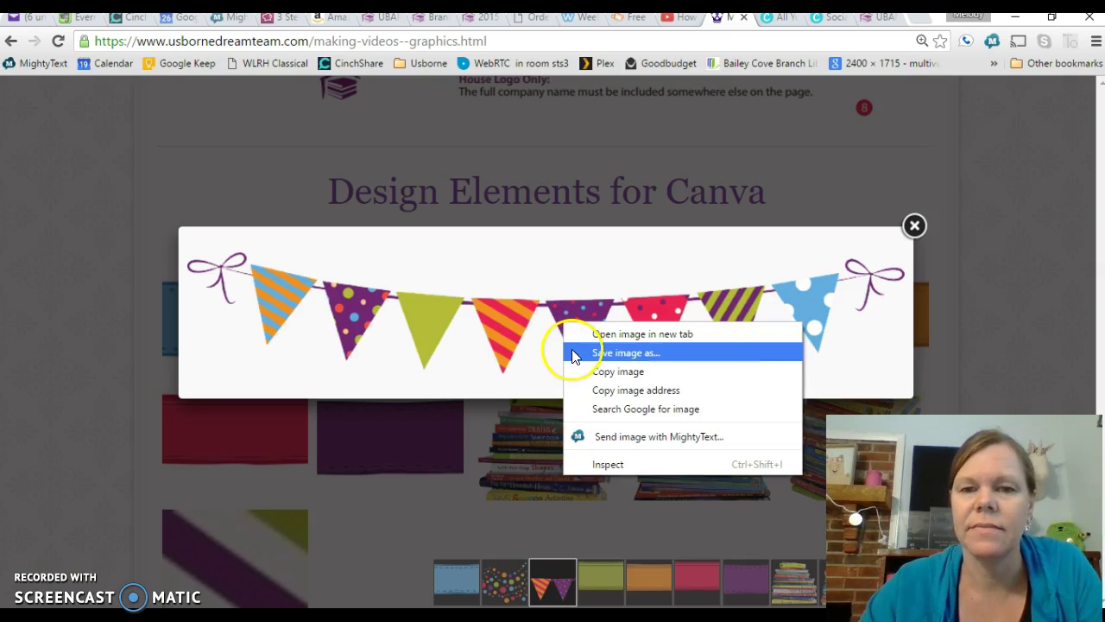
click(571, 351)
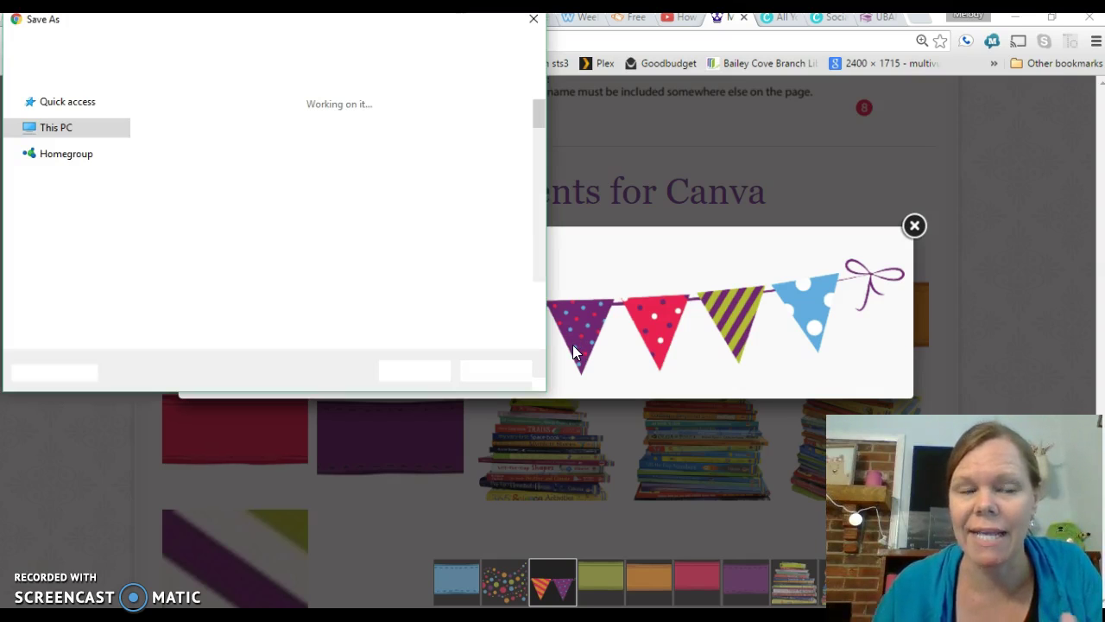
click(148, 316)
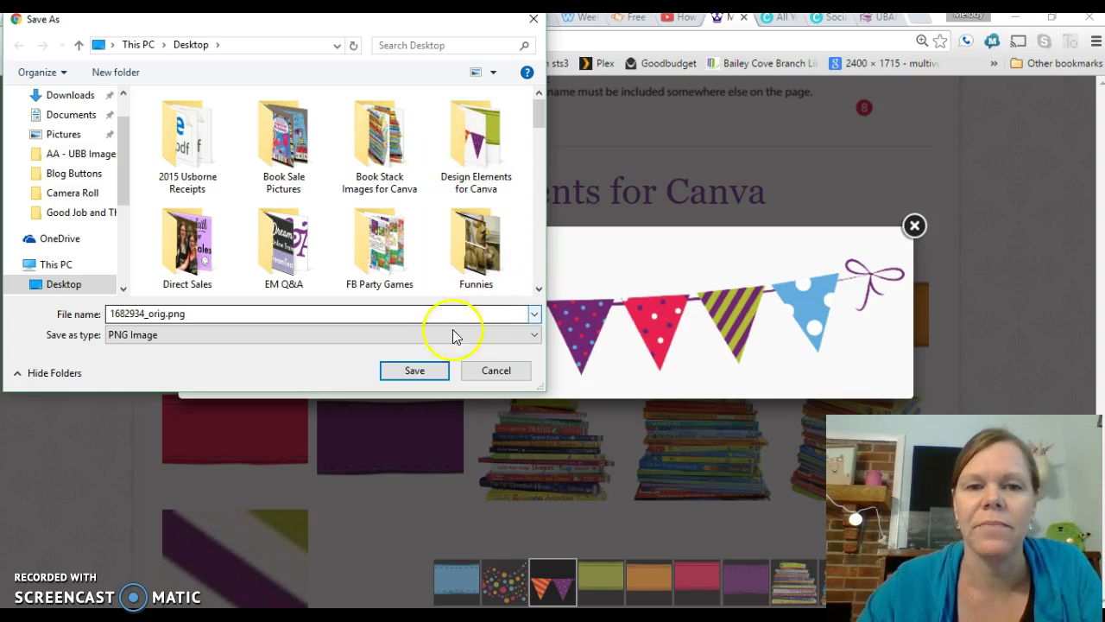
click(496, 370)
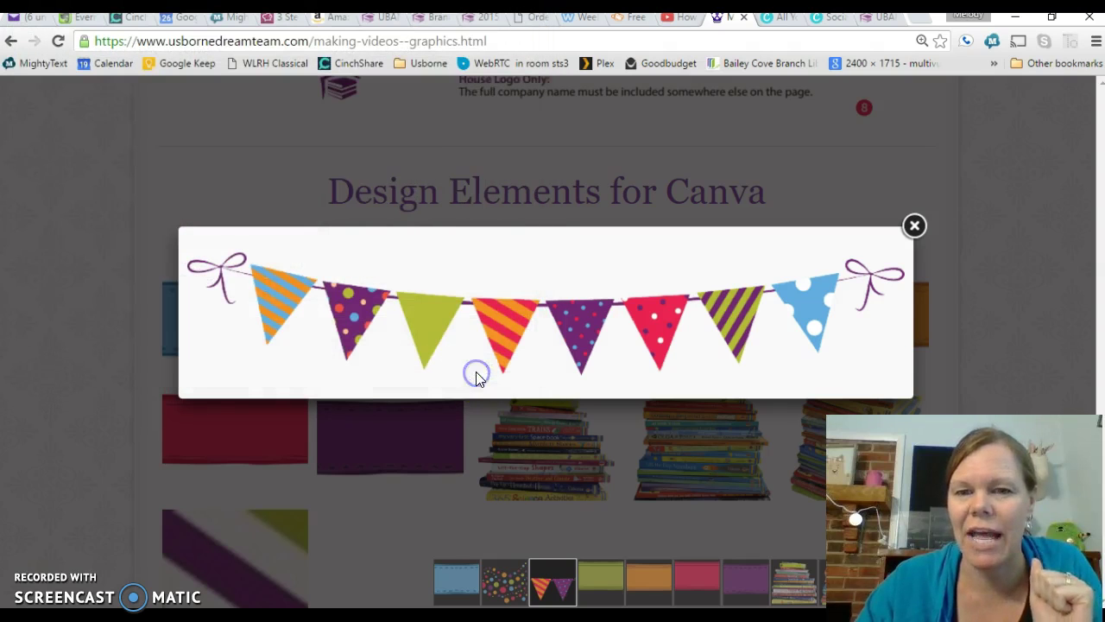
Close the banner preview, then view the enlarged stack of books with "365 Science Activities" at its base and its image-saving options
click(915, 227)
click(561, 434)
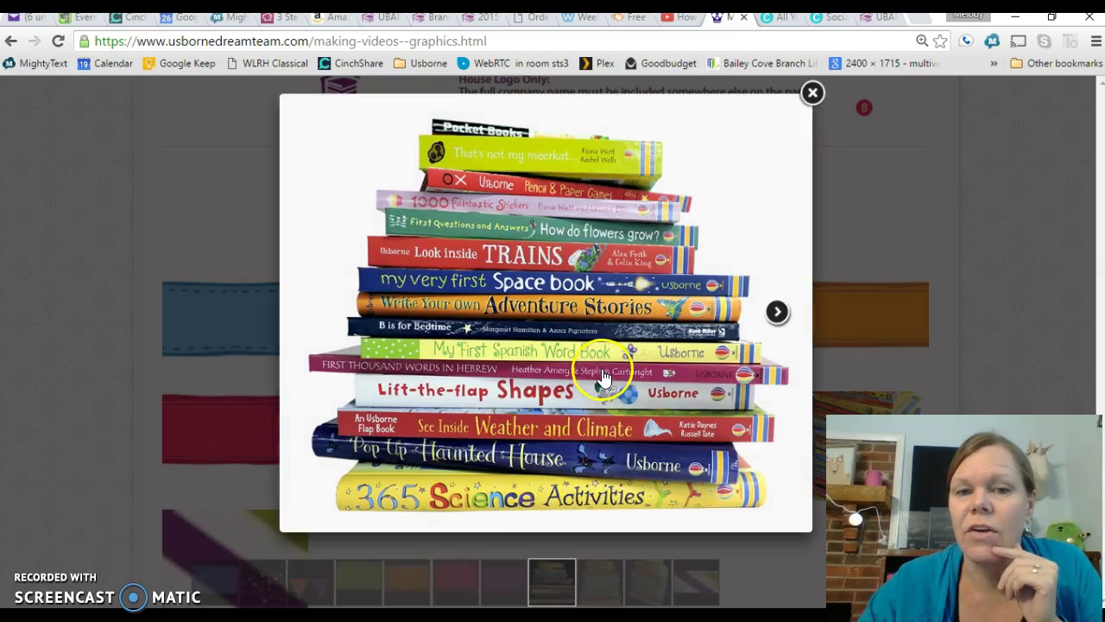
right_click(603, 381)
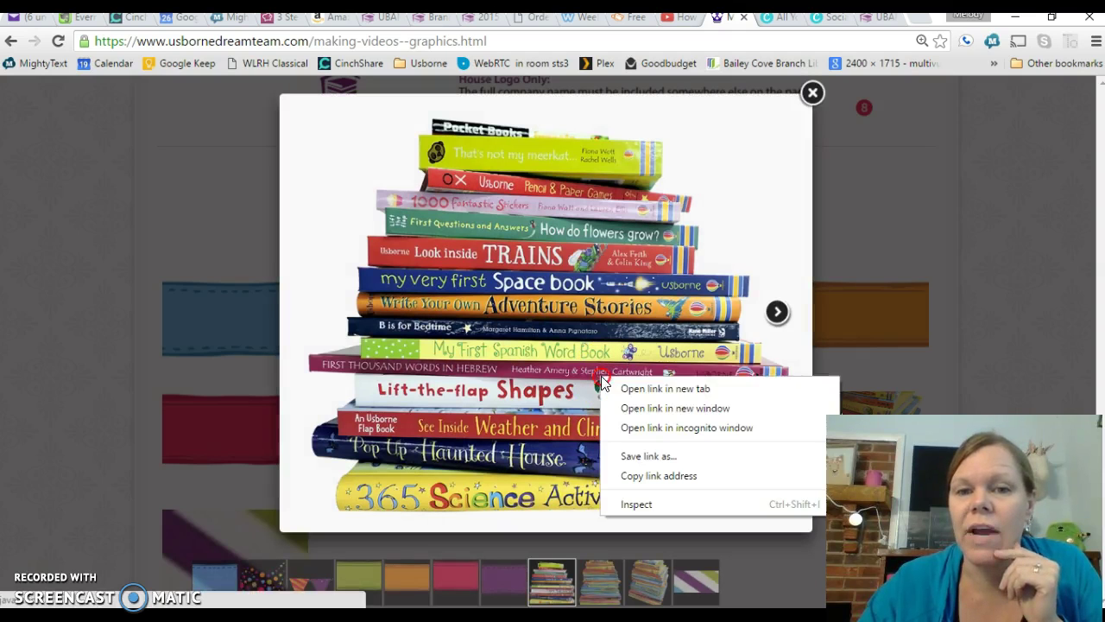
click(528, 293)
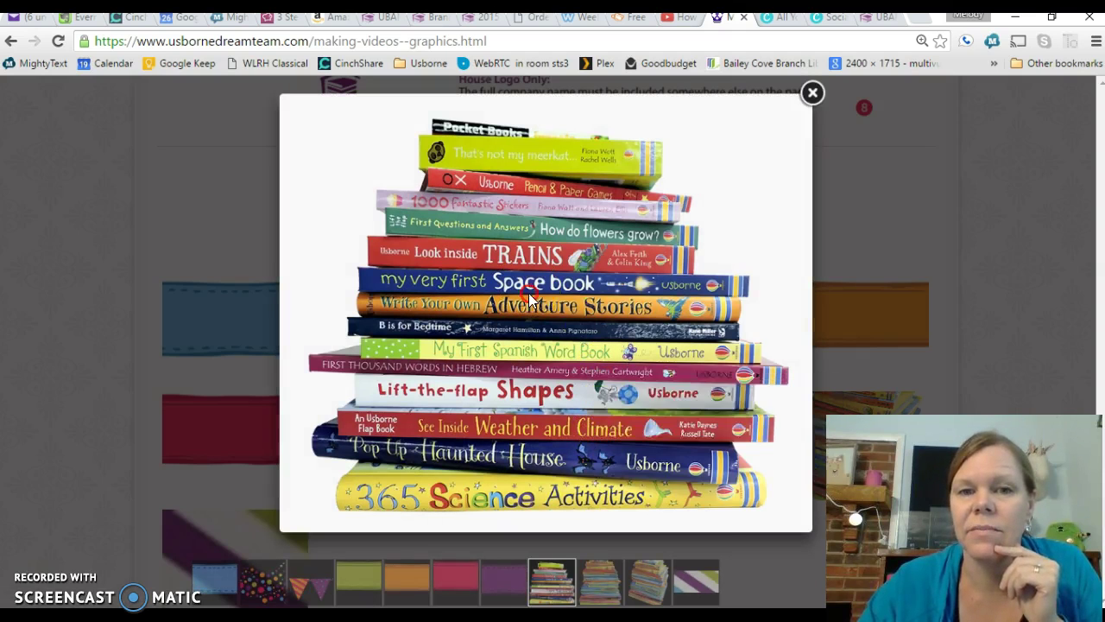
right_click(529, 291)
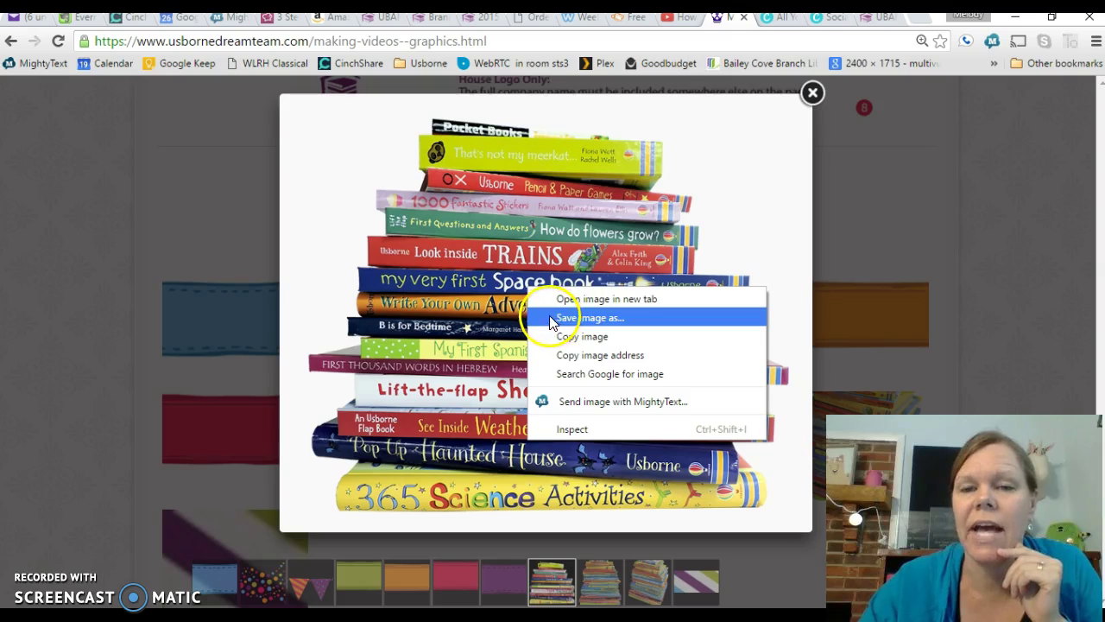
click(821, 99)
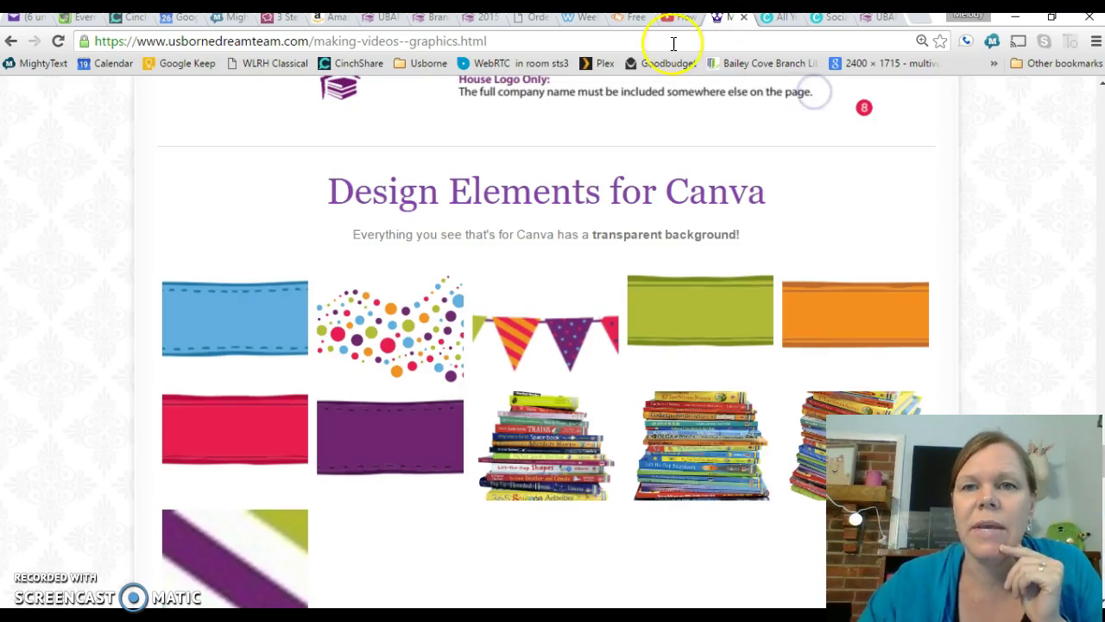
Switch back to the Canva design, show the uploaded images, and try choosing an image file to upload
click(817, 21)
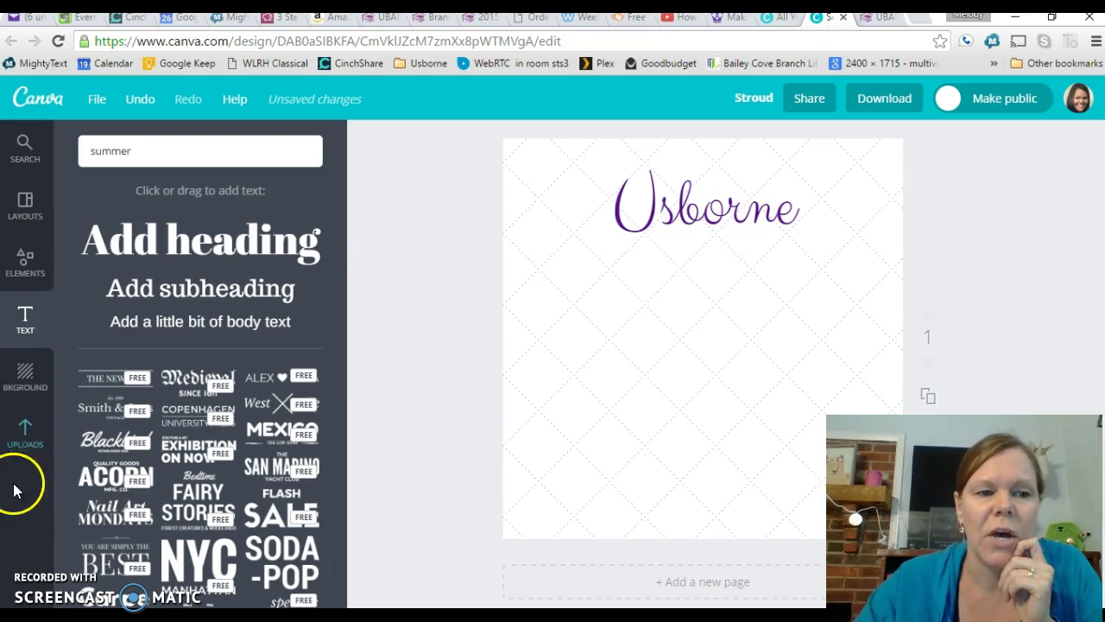
click(25, 434)
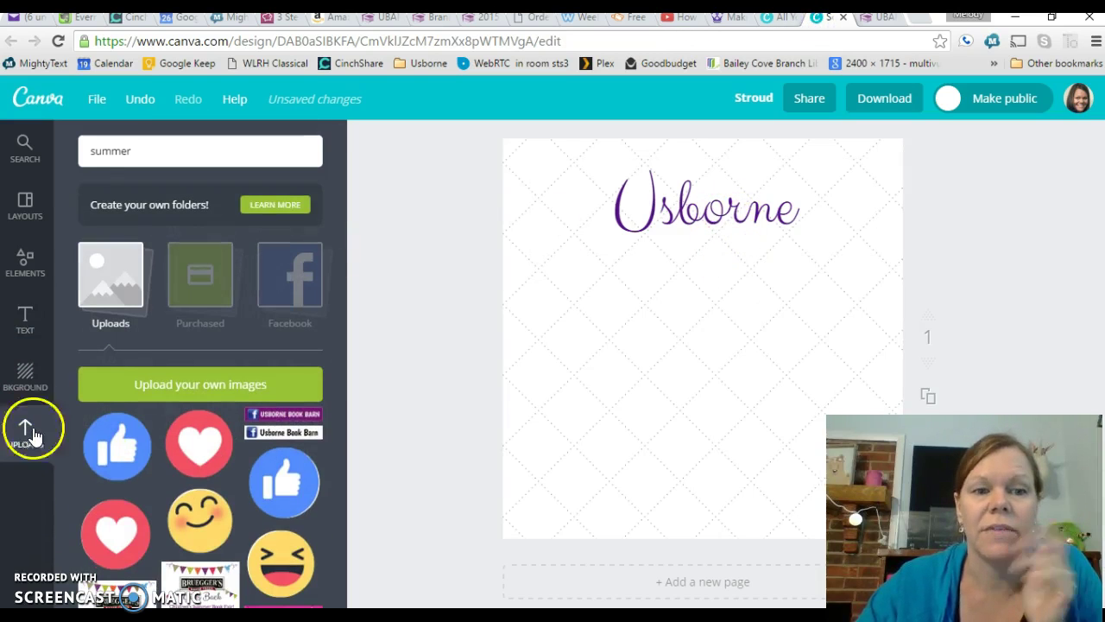
click(205, 388)
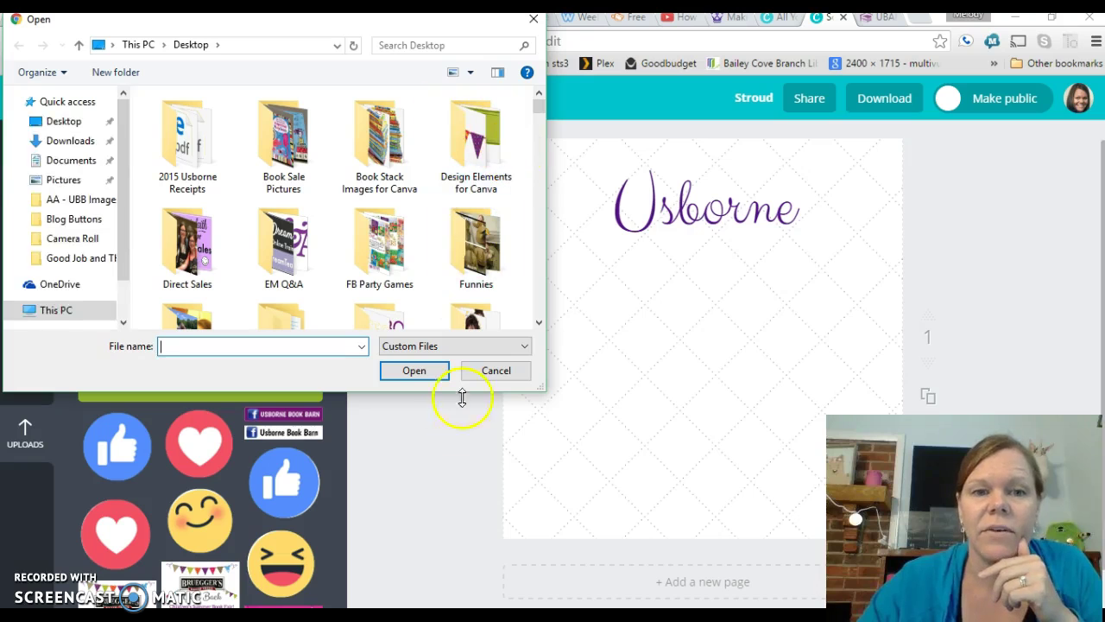
click(494, 371)
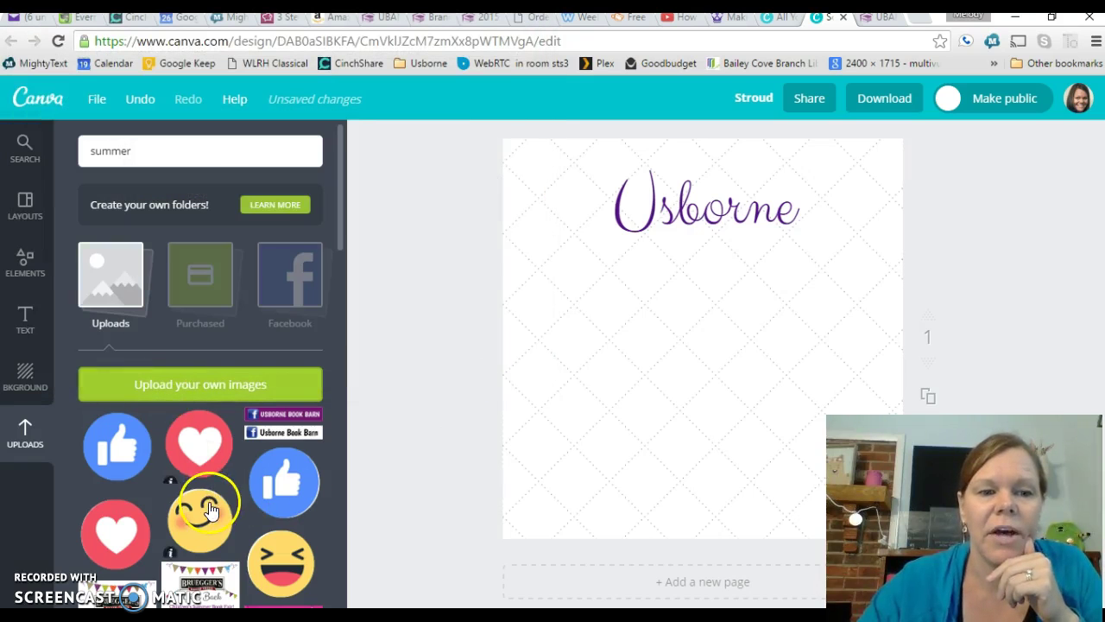
Add the uploaded bunting banner near the top of the page, moving the "Usborne" heading down to sit below it
scroll(207, 509, down, 7)
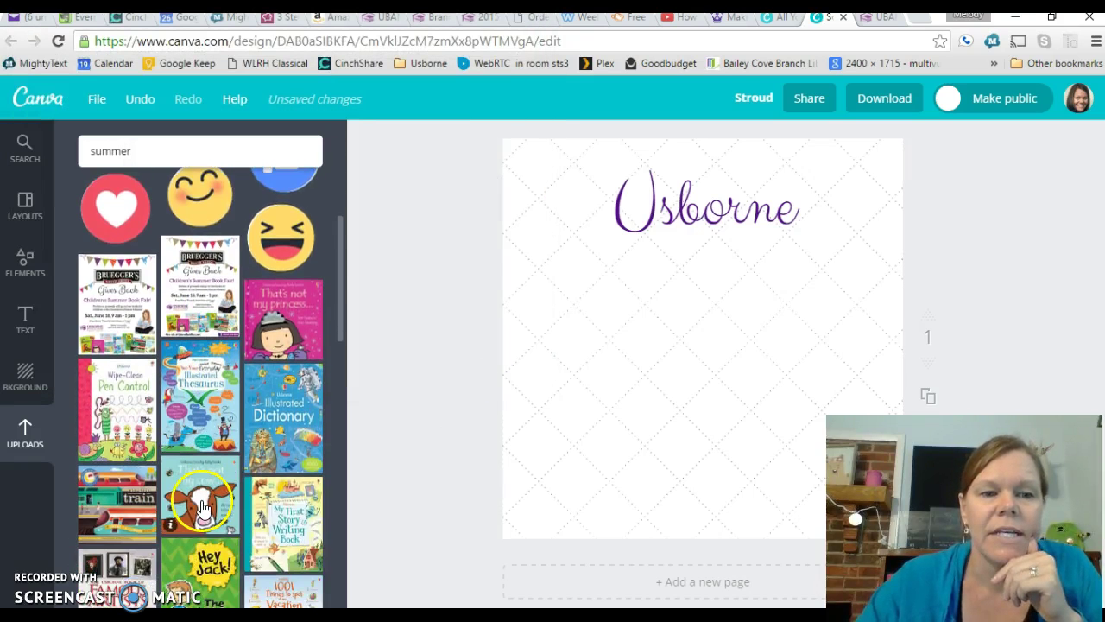
scroll(204, 508, down, 8)
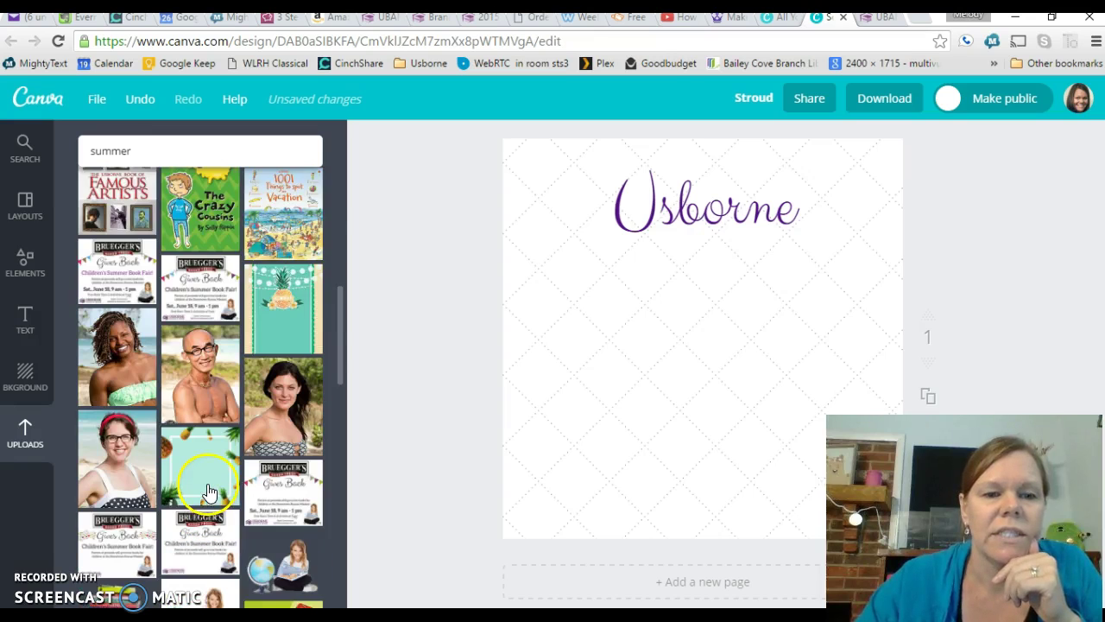
scroll(210, 486, down, 2)
scroll(210, 486, down, 3)
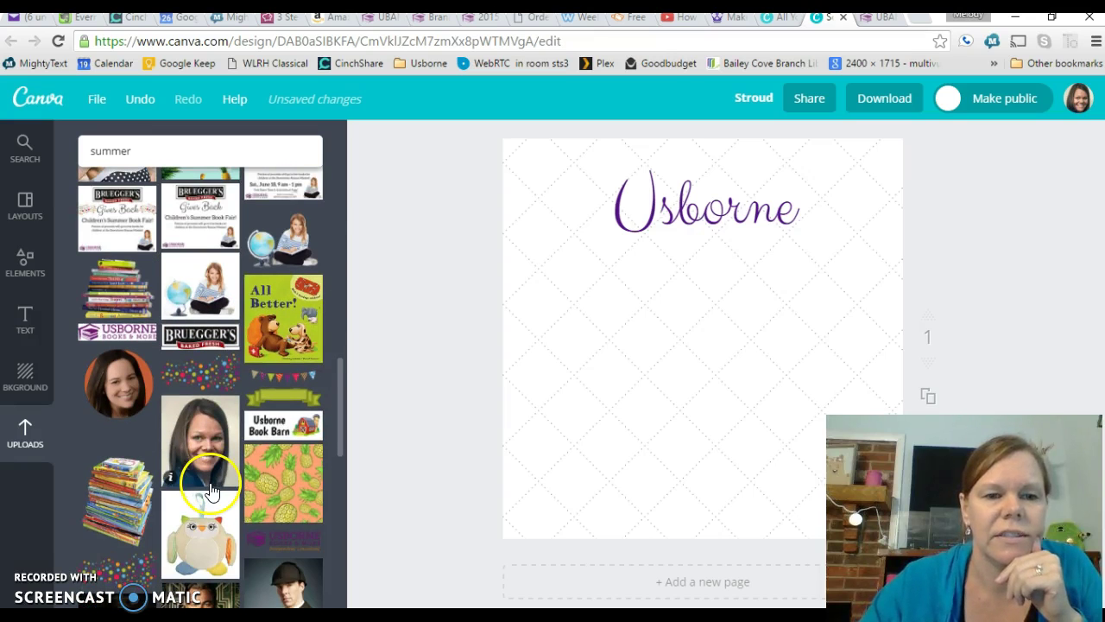
drag(273, 373, 625, 342)
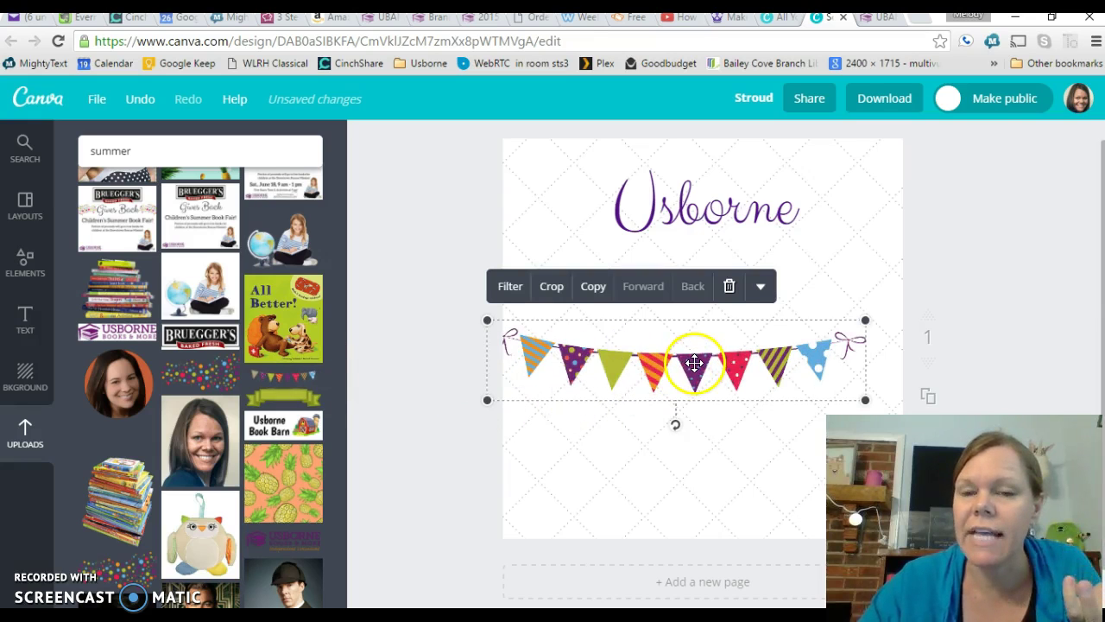
drag(730, 216, 731, 293)
drag(713, 371, 698, 223)
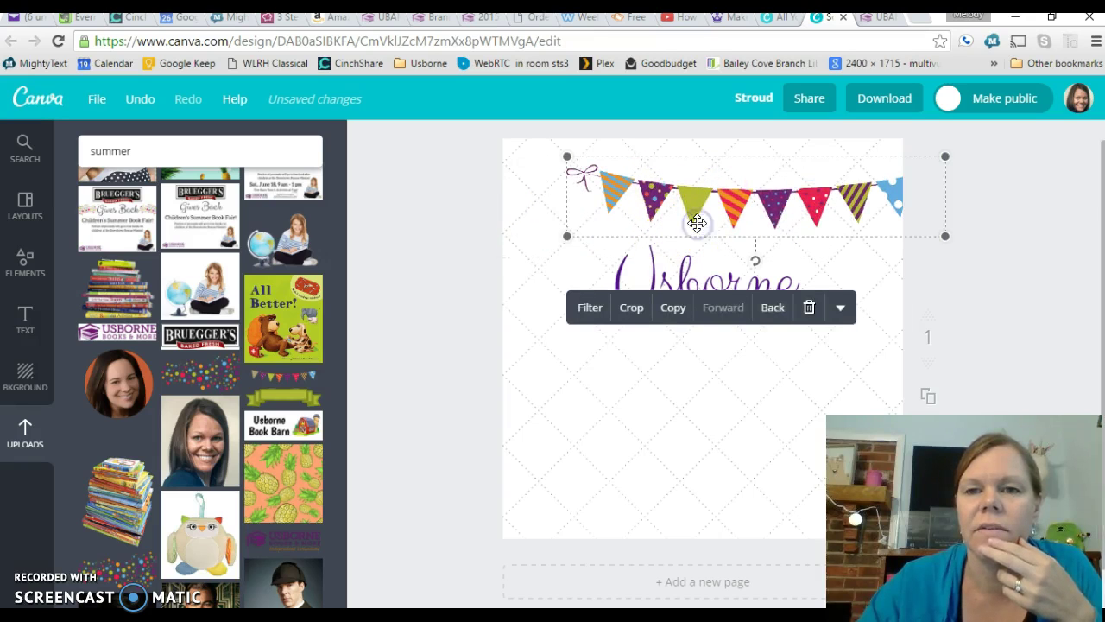
drag(757, 264, 757, 265)
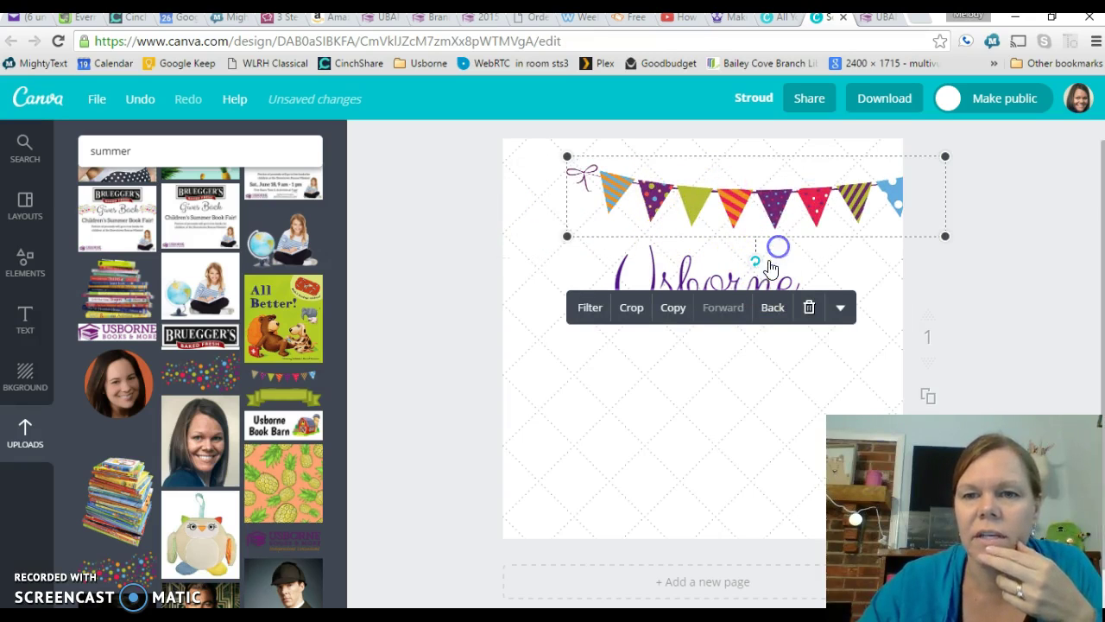
click(787, 211)
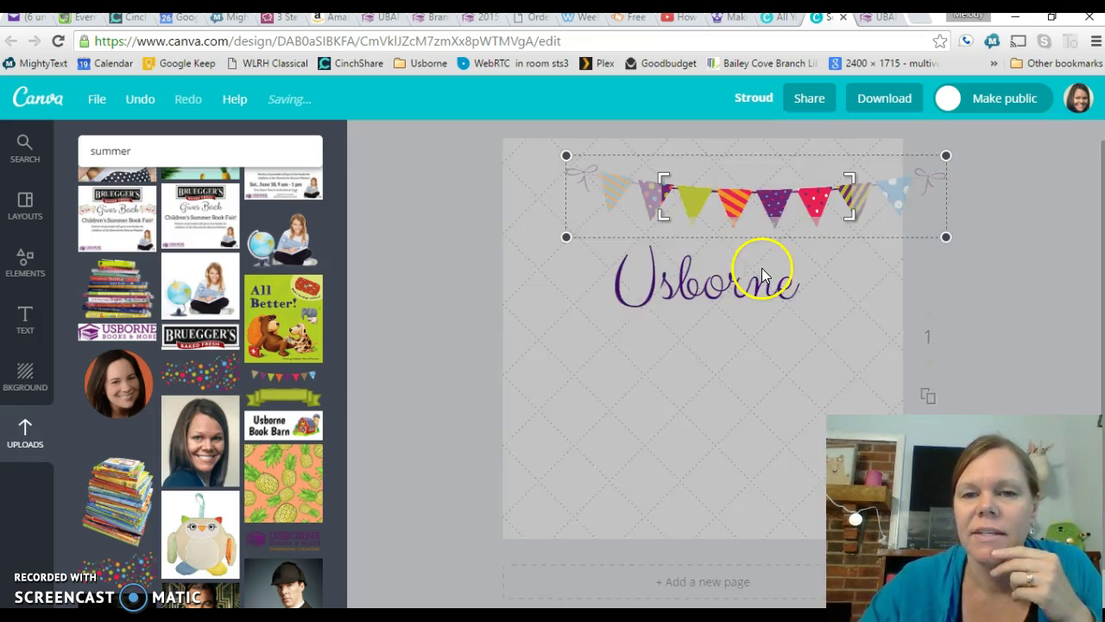
double_click(765, 262)
click(625, 311)
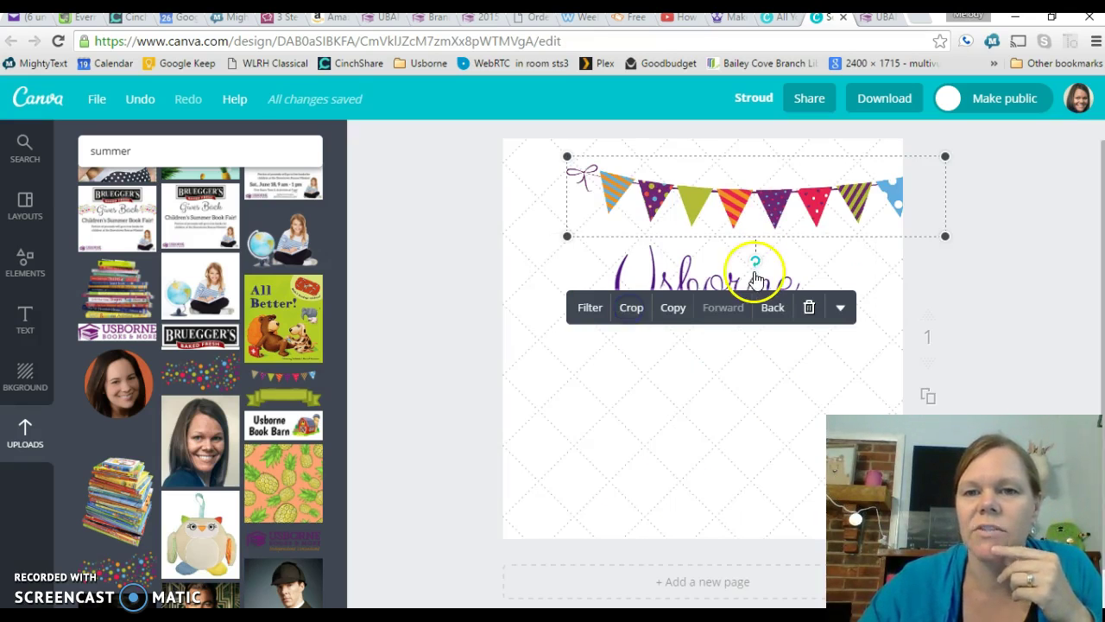
Tilt the bunting banner upward across the page's upper-left area and duplicate it, angling the copy downward across the upper right
mouse_move(765, 263)
mouse_down()
mouse_move(793, 262)
mouse_move(781, 278)
mouse_up()
drag(785, 223, 677, 216)
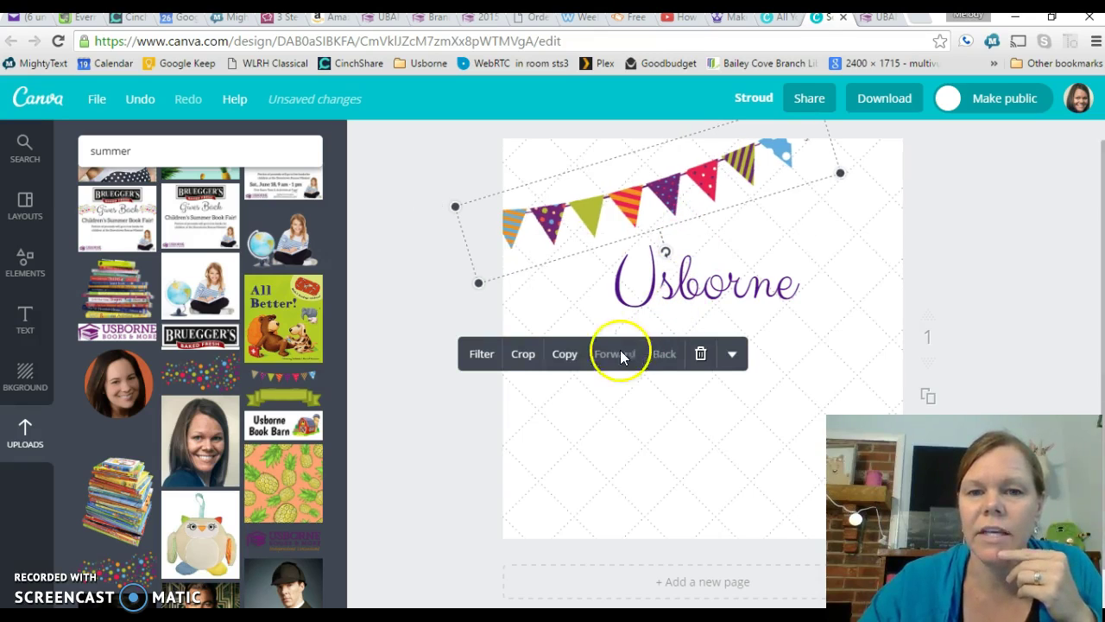
click(568, 355)
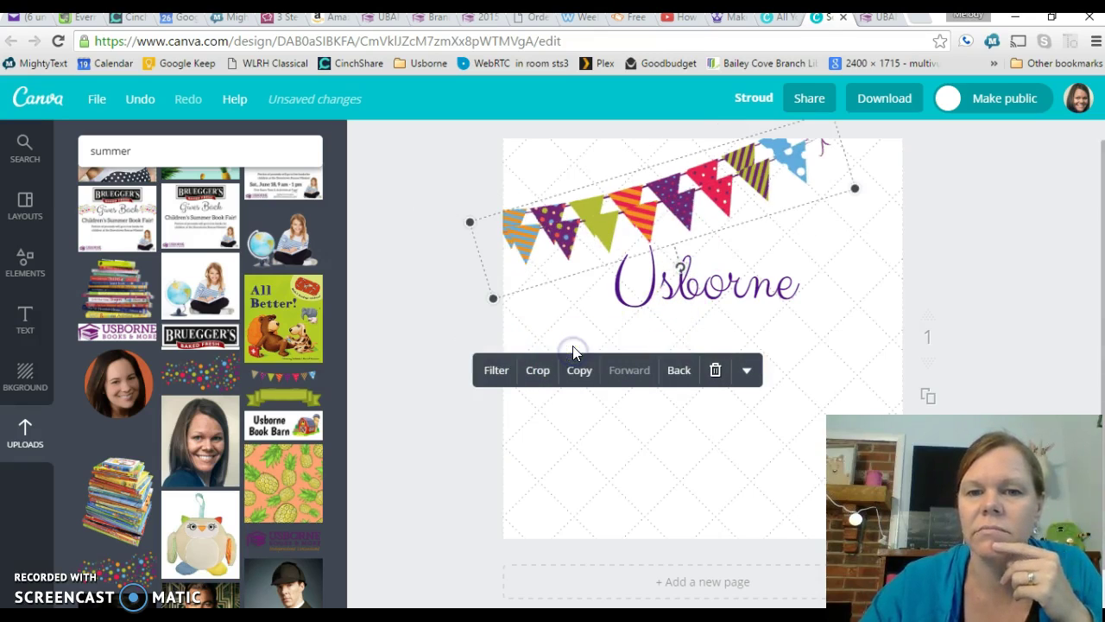
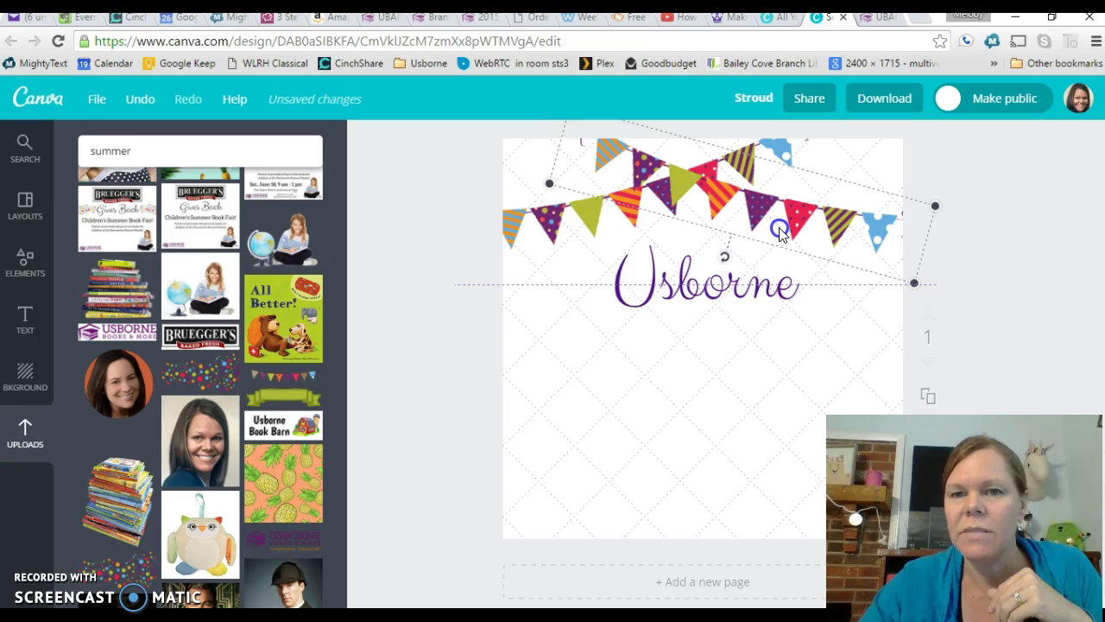
Set the "Usborne" heading's font size to 144 and center it on the page just below the crossed banners
click(619, 316)
click(533, 332)
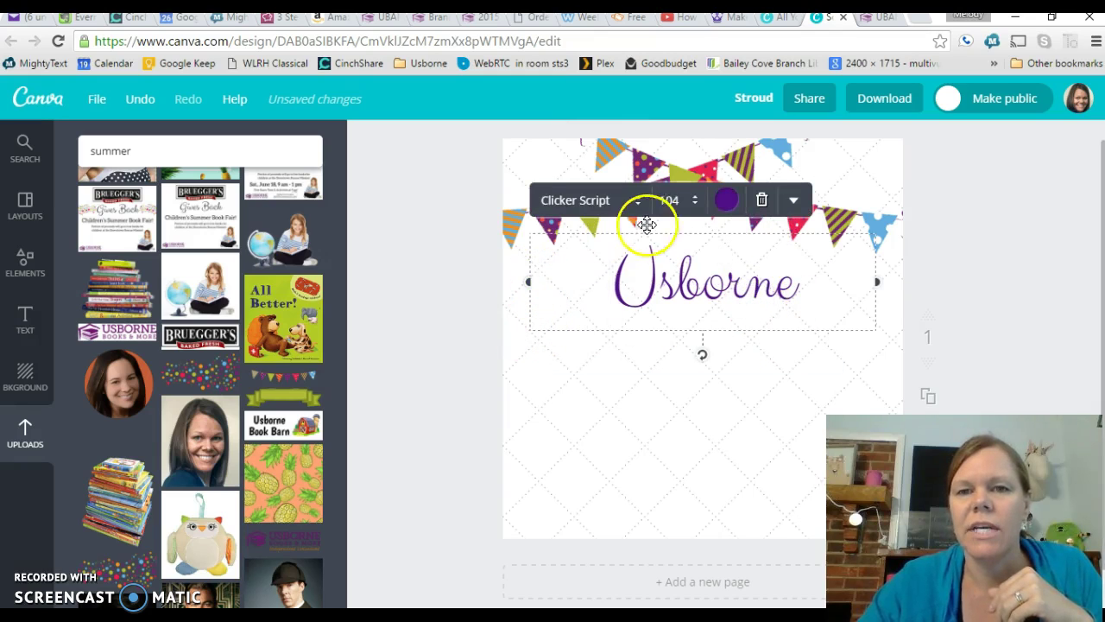
click(692, 205)
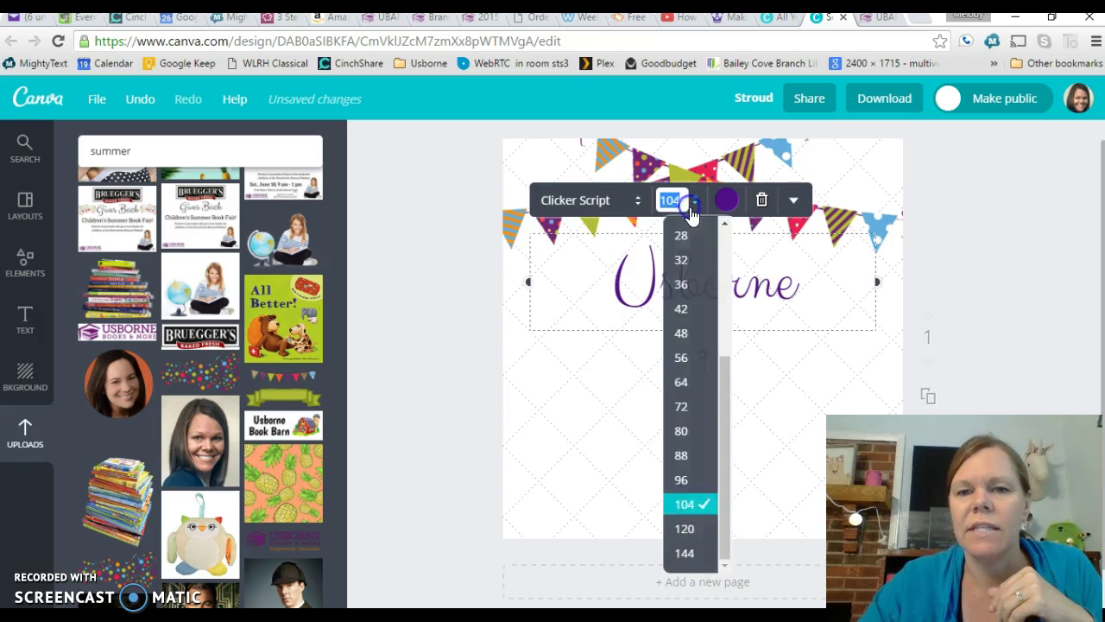
click(694, 557)
click(710, 313)
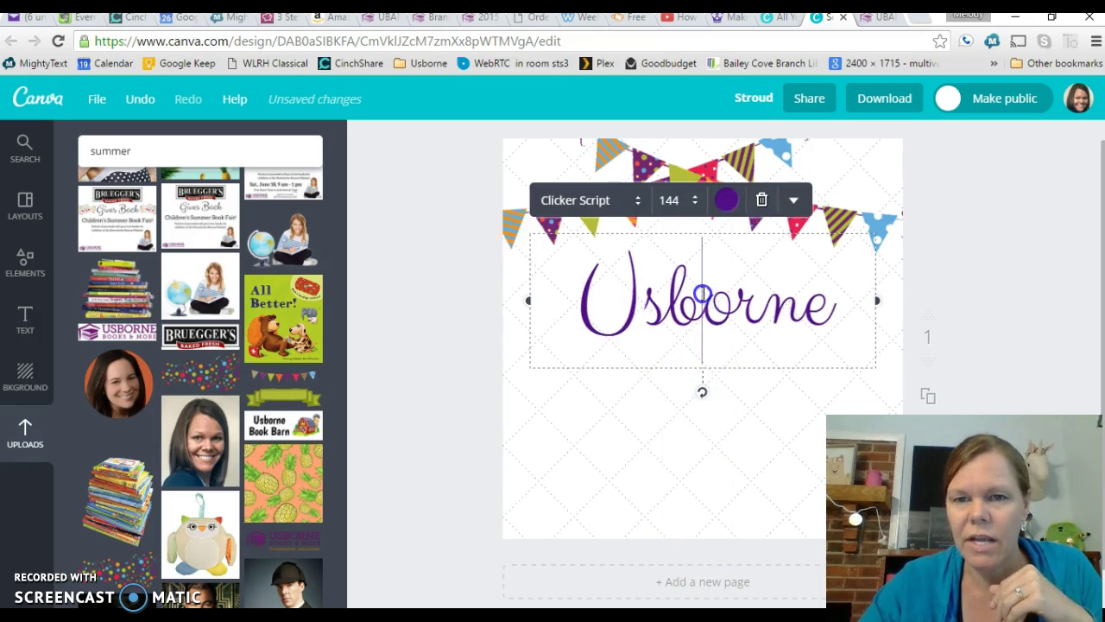
click(735, 429)
drag(730, 320, 728, 314)
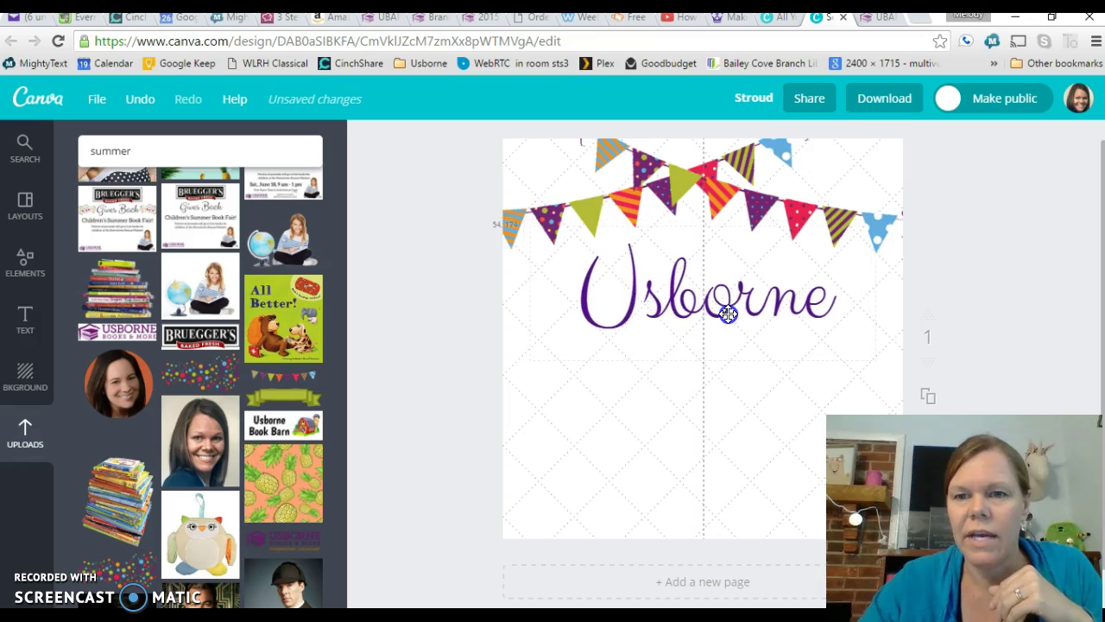
click(651, 389)
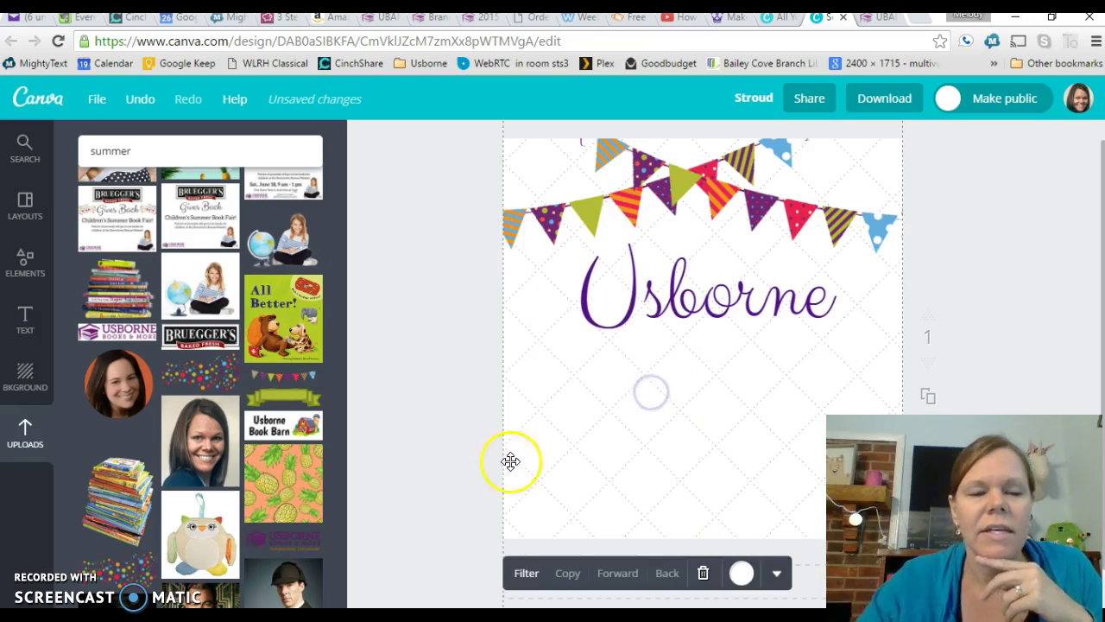
Add the uploaded leaning stack of books, reduce its size, and place it in the lower-right corner of the page
click(111, 492)
drag(543, 524, 642, 409)
drag(744, 307, 793, 427)
drag(691, 526, 730, 456)
drag(798, 327, 799, 411)
drag(735, 541, 771, 508)
drag(794, 445, 782, 454)
click(616, 396)
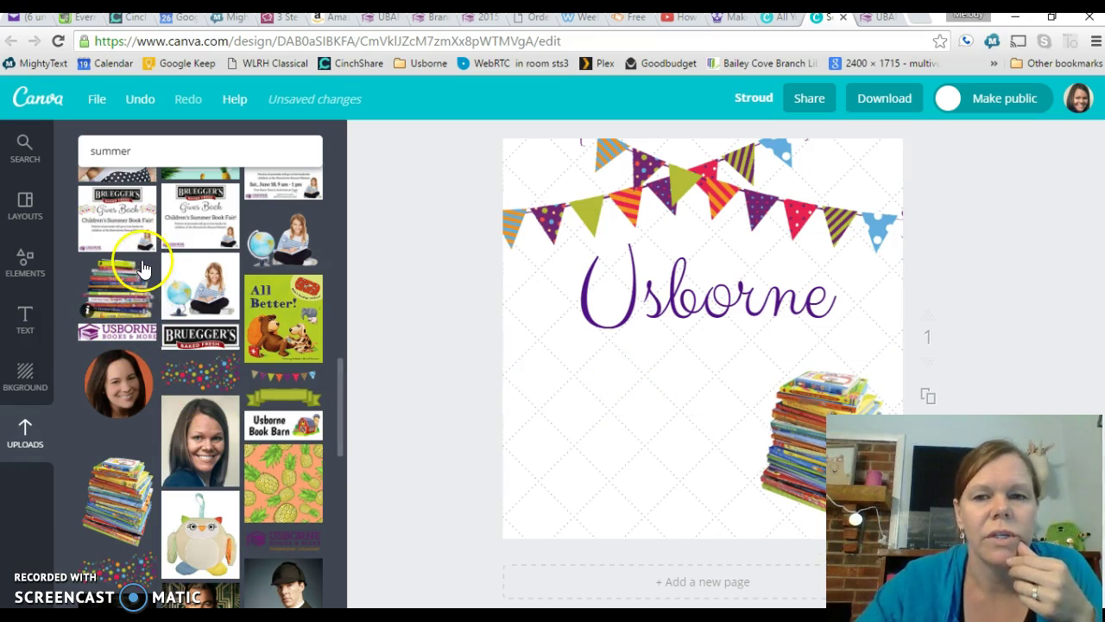
Add a subheading reading "is the bomb dot com" just below the "Usborne" heading
click(27, 316)
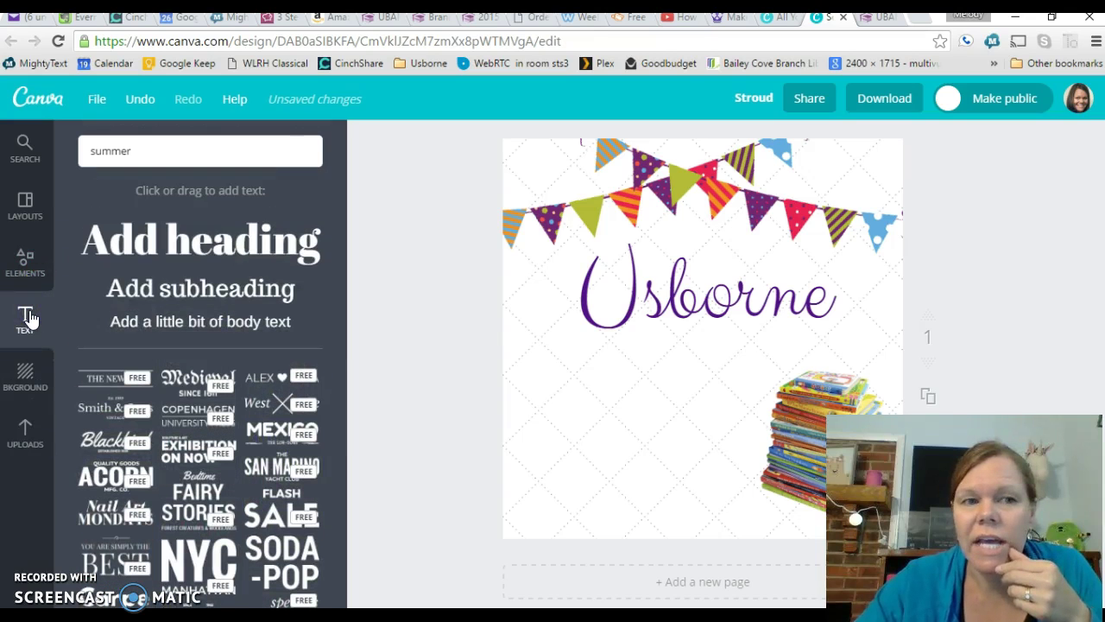
click(185, 289)
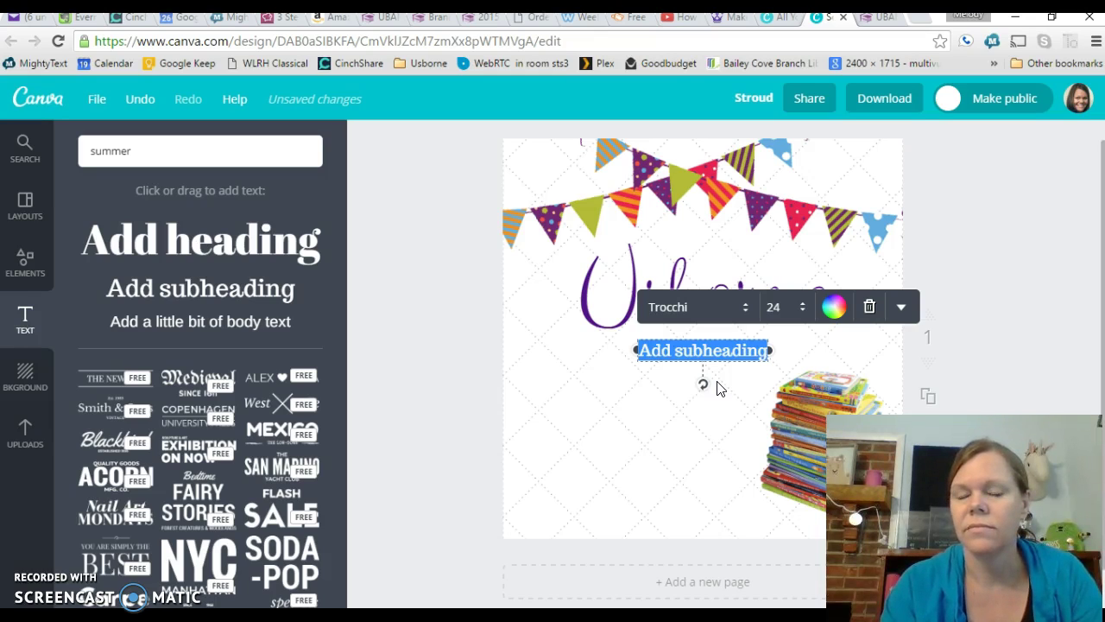
key(BackSpace)
text(is the bomb dot com)
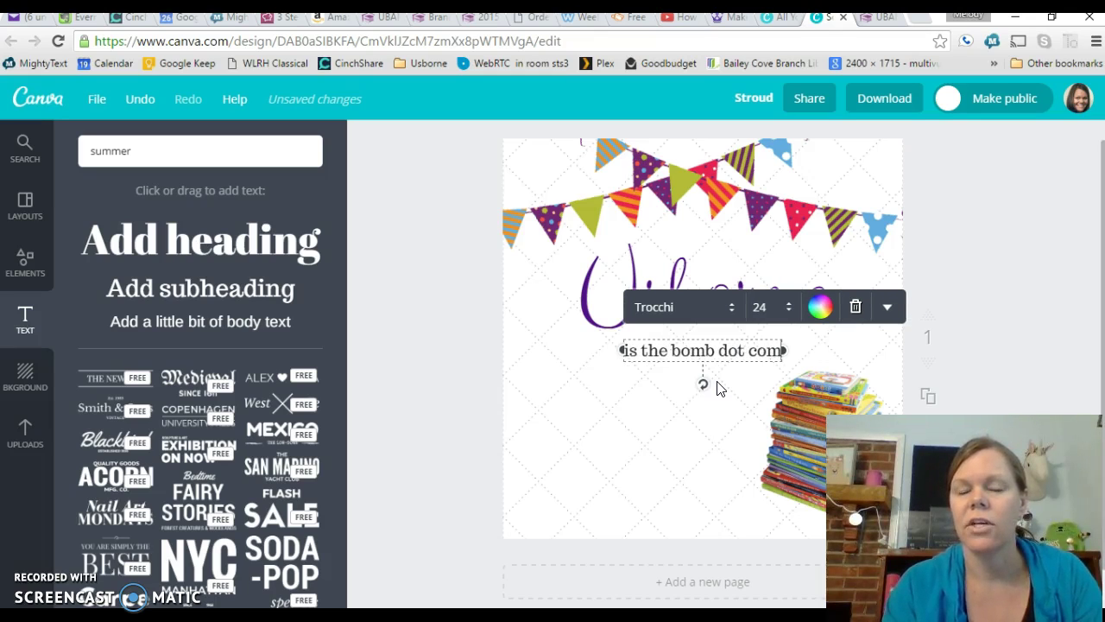
click(643, 402)
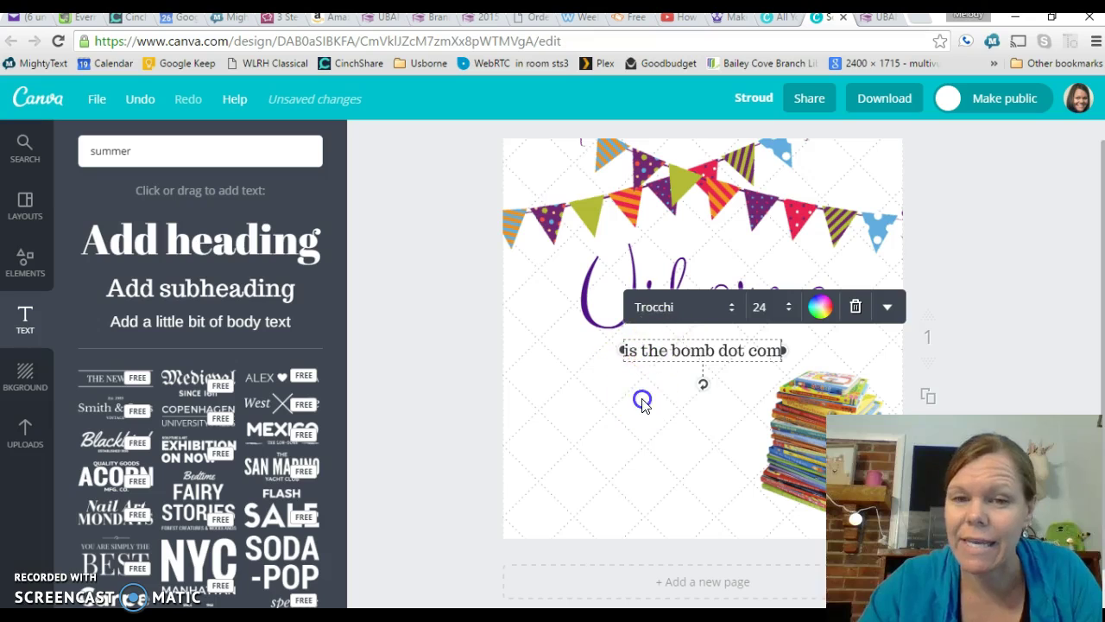
Change the font of the "is the bomb dot com" subheading to Aleo
click(692, 353)
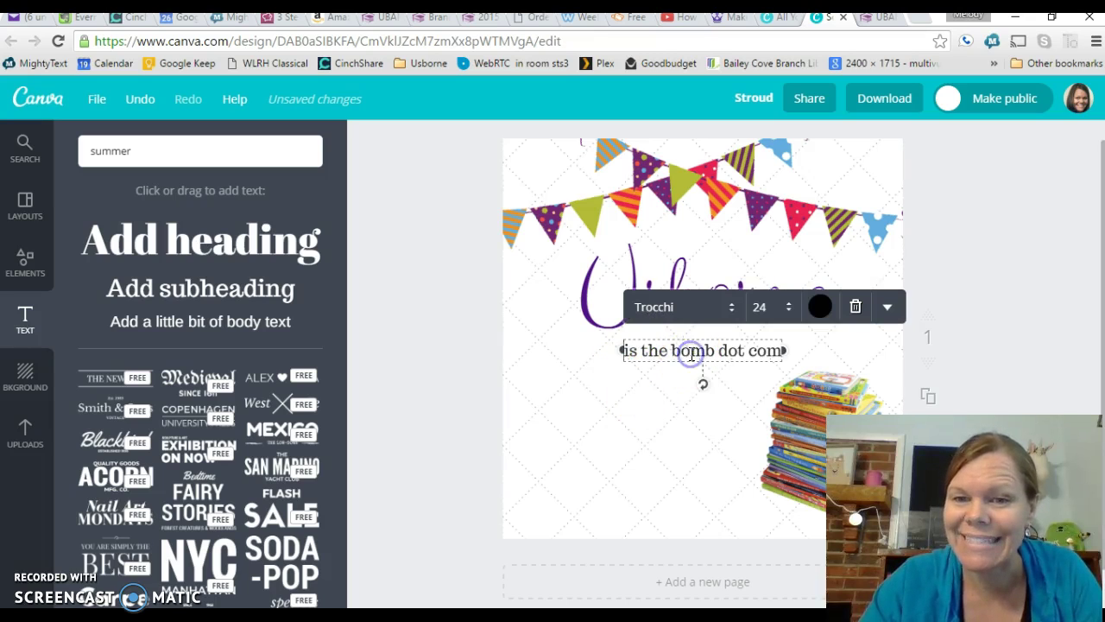
drag(620, 349, 760, 352)
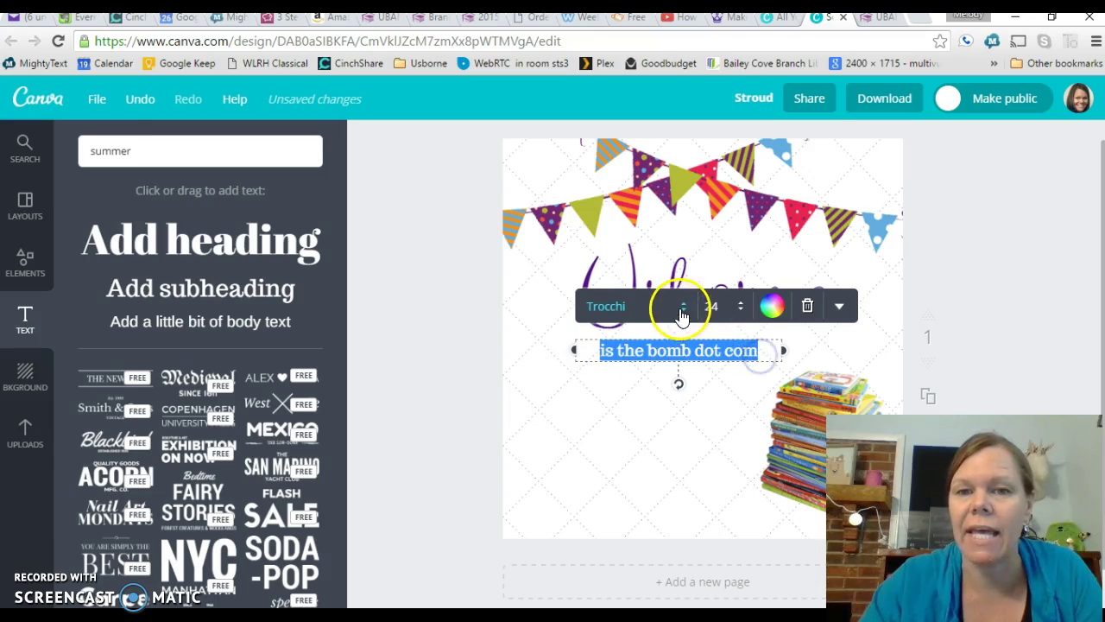
click(682, 313)
scroll(683, 346, up, 4)
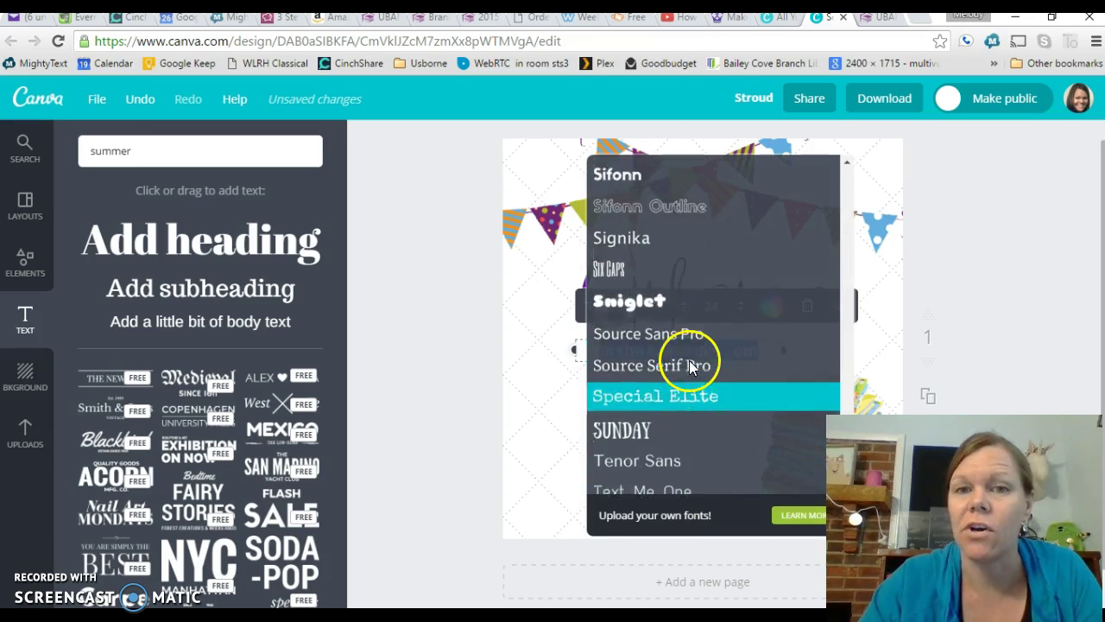
scroll(691, 367, up, 20)
scroll(775, 387, up, 20)
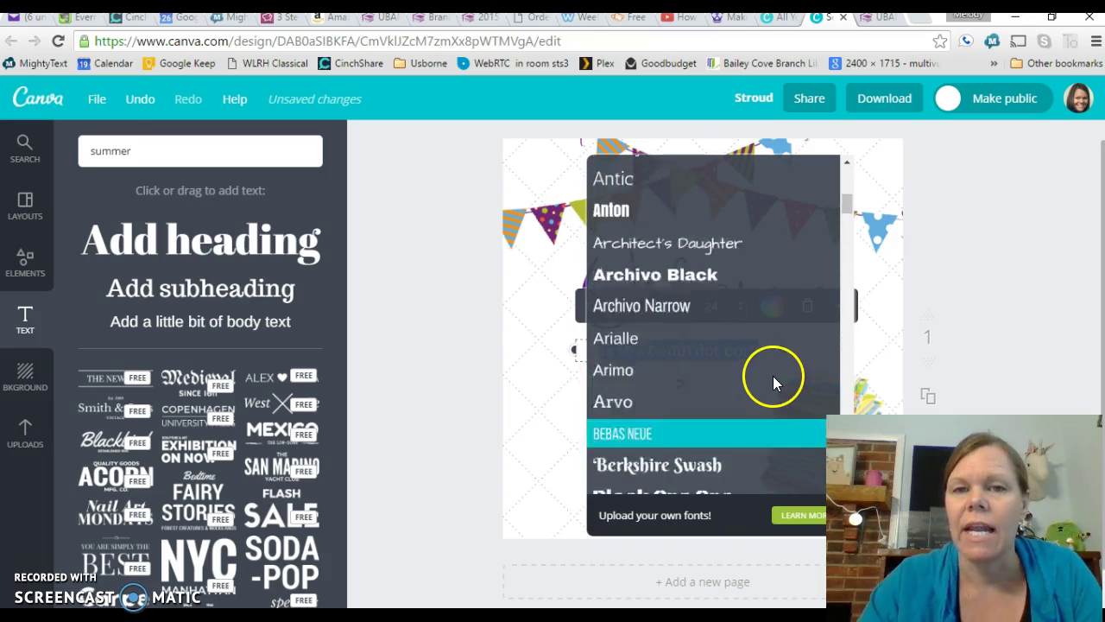
scroll(773, 376, up, 5)
click(621, 371)
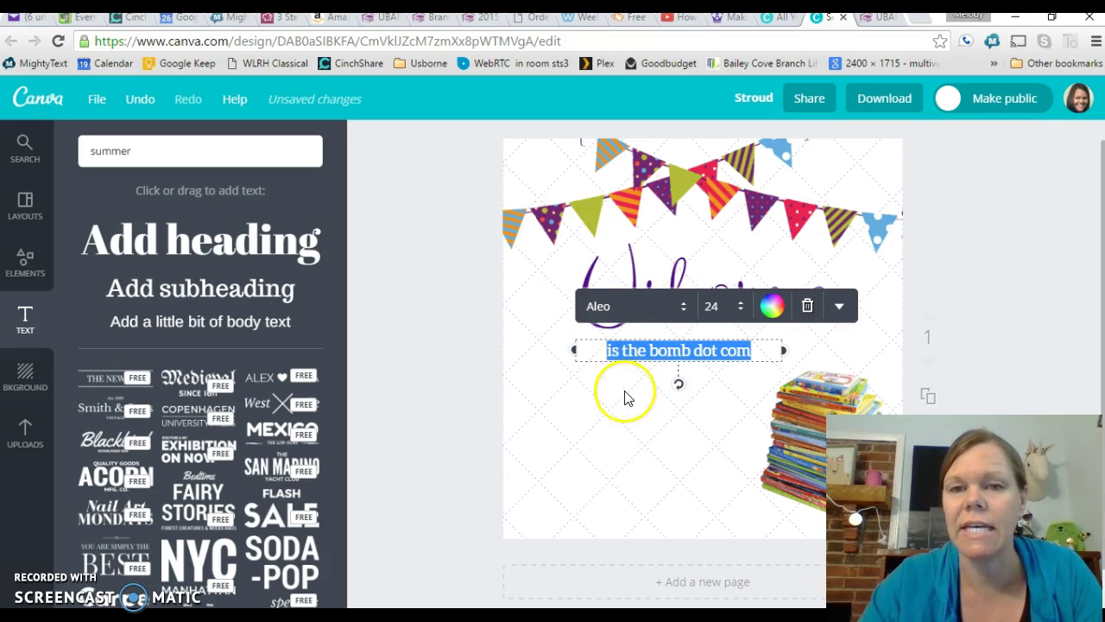
click(650, 387)
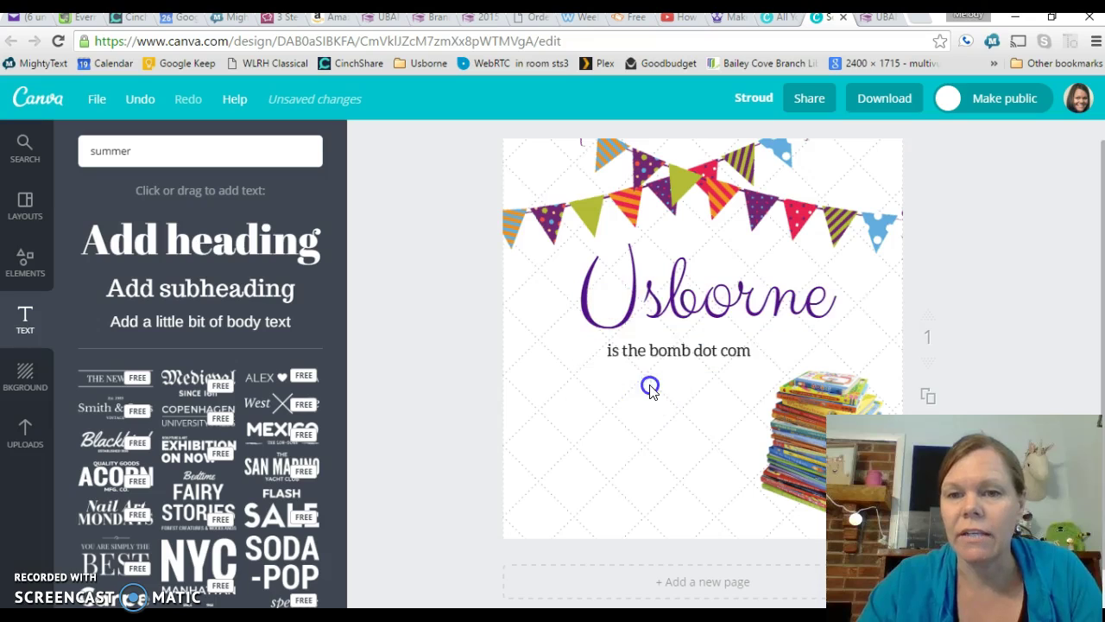
Move the "is the bomb dot com" subheading up and to the right, tucking it close beneath the end of "Usborne"
click(656, 354)
drag(646, 337, 712, 327)
click(679, 412)
click(686, 341)
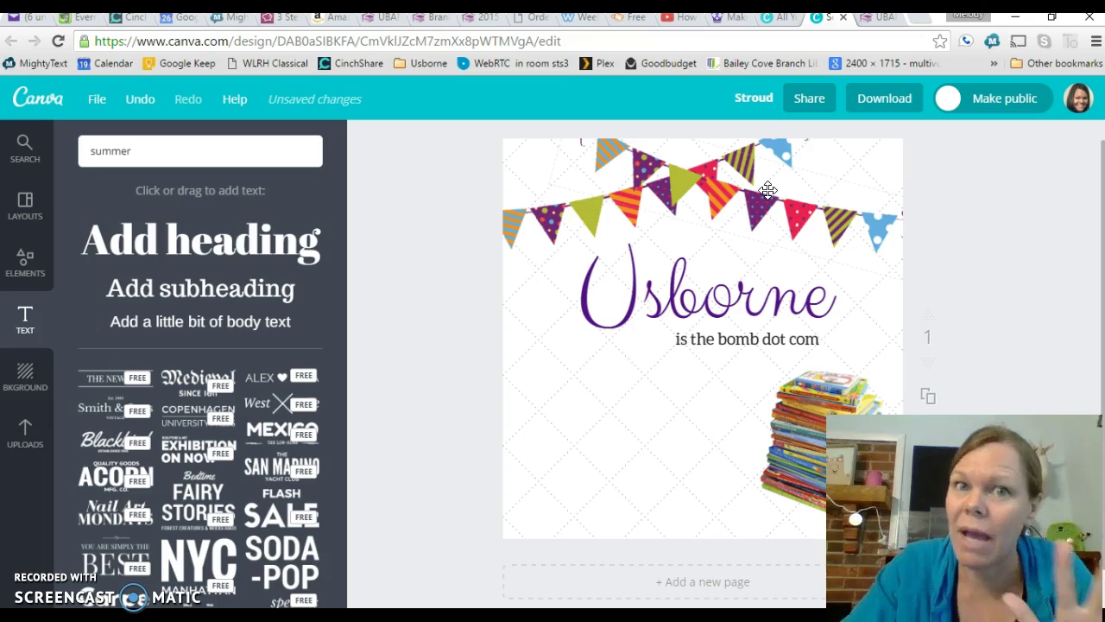
click(641, 328)
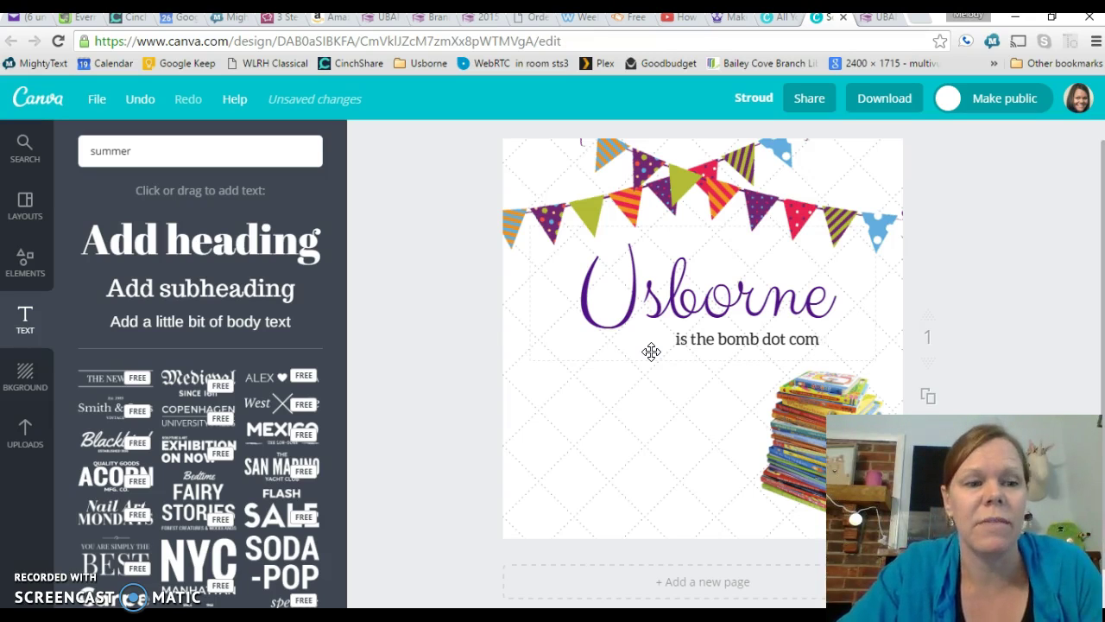
Look through the uploaded images for a suitable Usborne logo
click(26, 436)
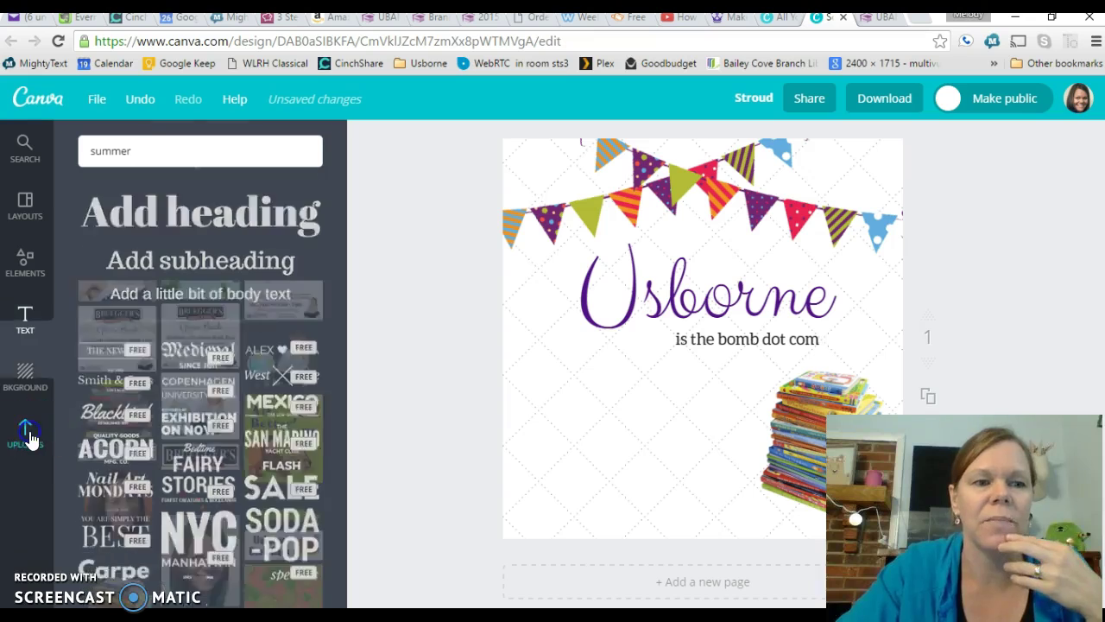
scroll(270, 435, down, 5)
scroll(271, 434, down, 10)
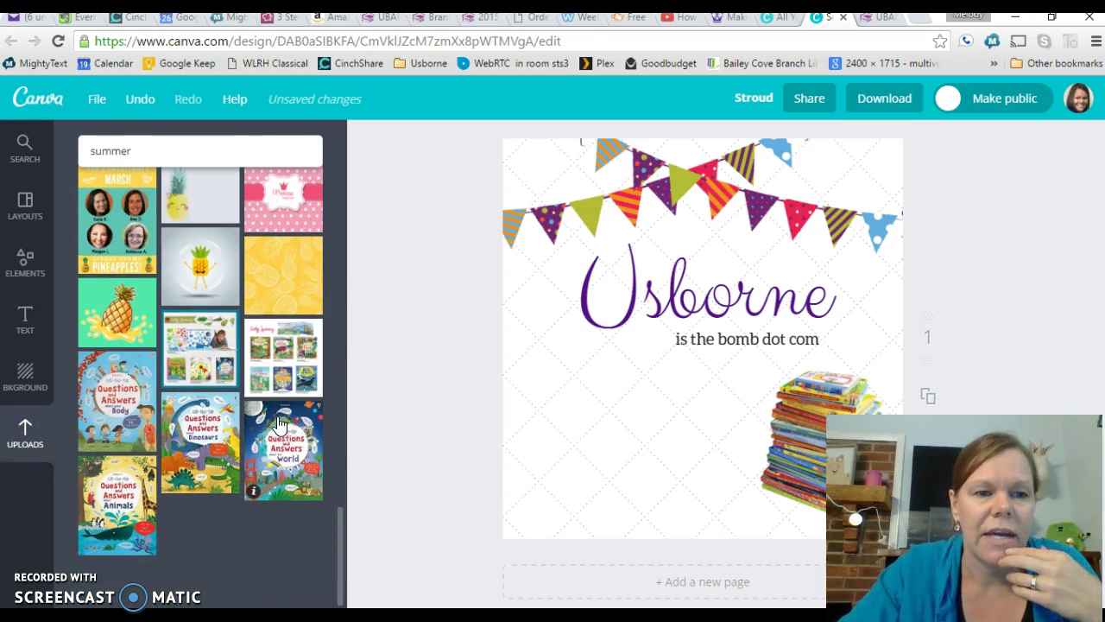
scroll(275, 421, up, 10)
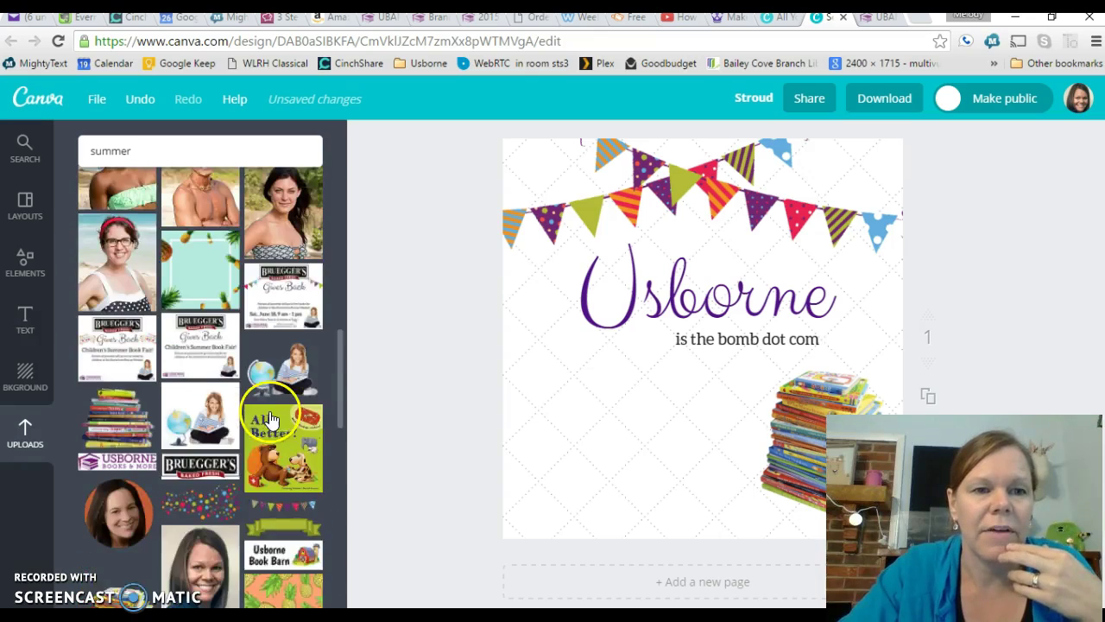
scroll(272, 415, up, 10)
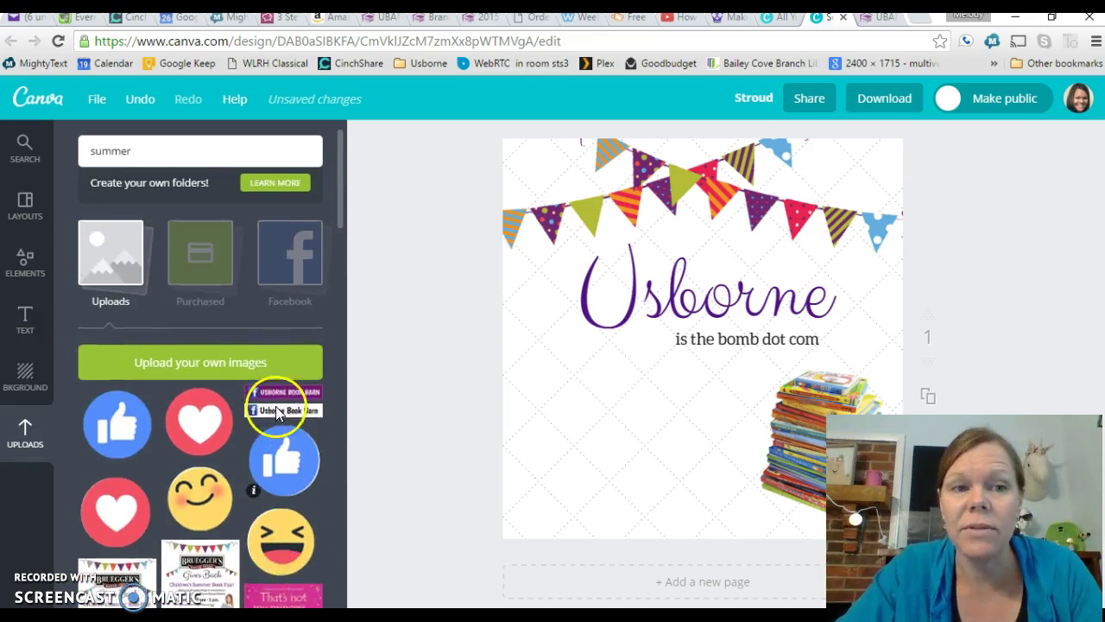
scroll(267, 436, down, 2)
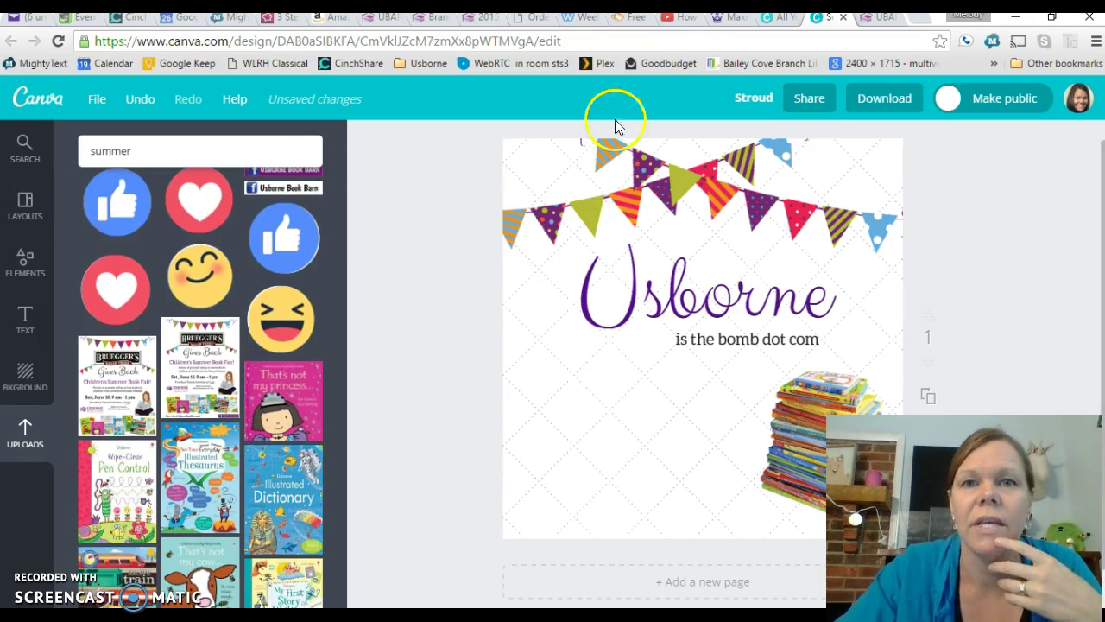
Save the Usborne Books & More Independent Consultant logo from the usbornedreamteam.com graphics page to the desktop as "UBAM IC logo"
click(728, 17)
scroll(643, 244, up, 4)
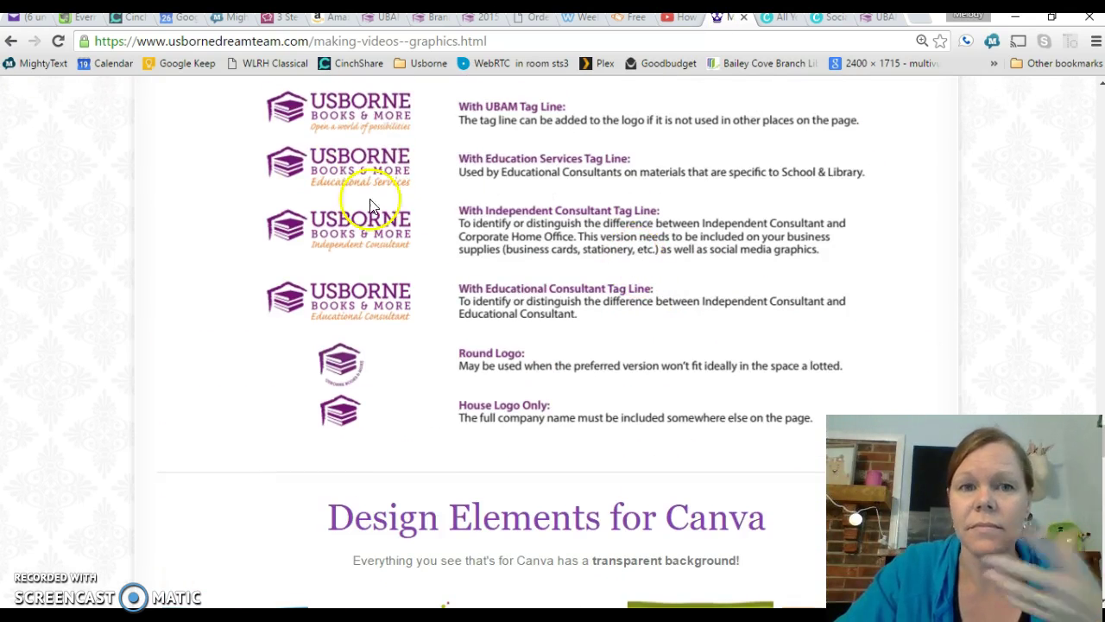
scroll(370, 216, up, 2)
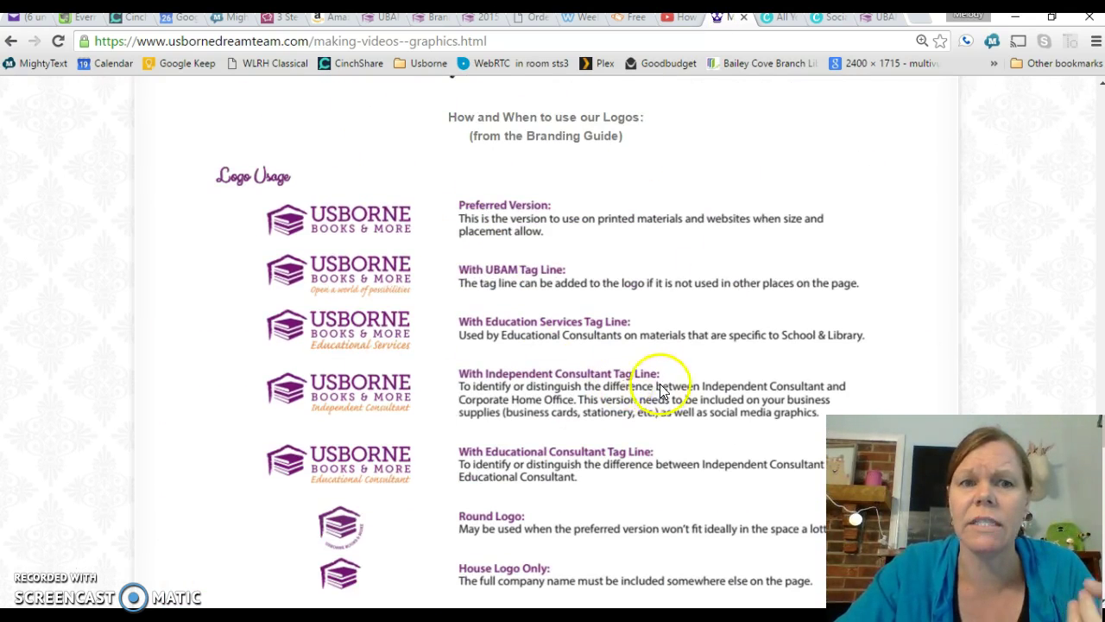
scroll(656, 458, up, 3)
scroll(645, 471, up, 10)
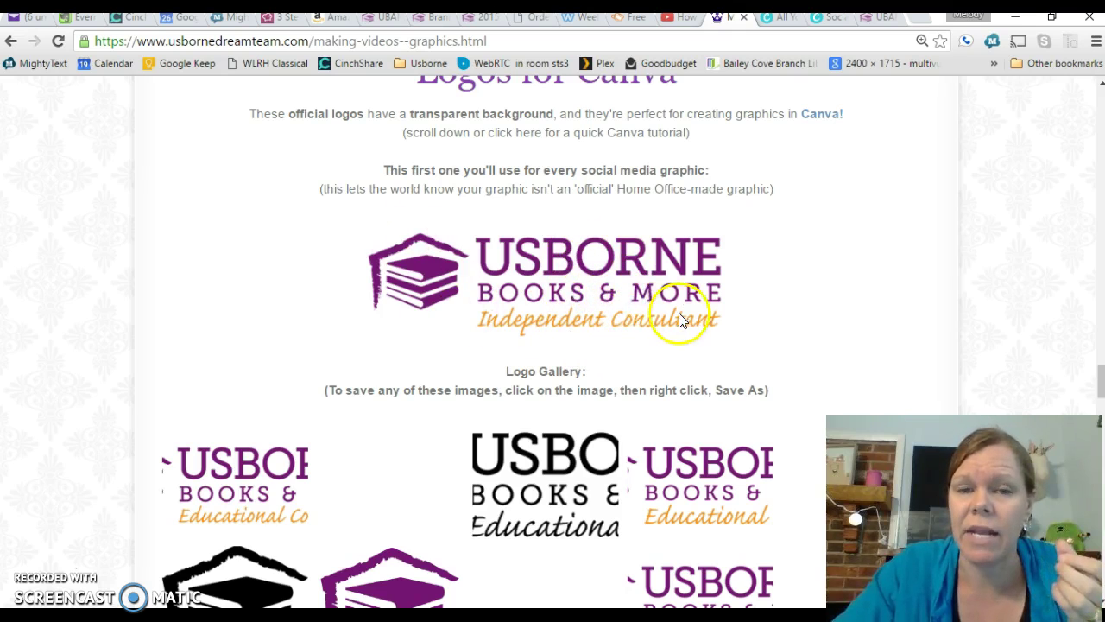
right_click(574, 280)
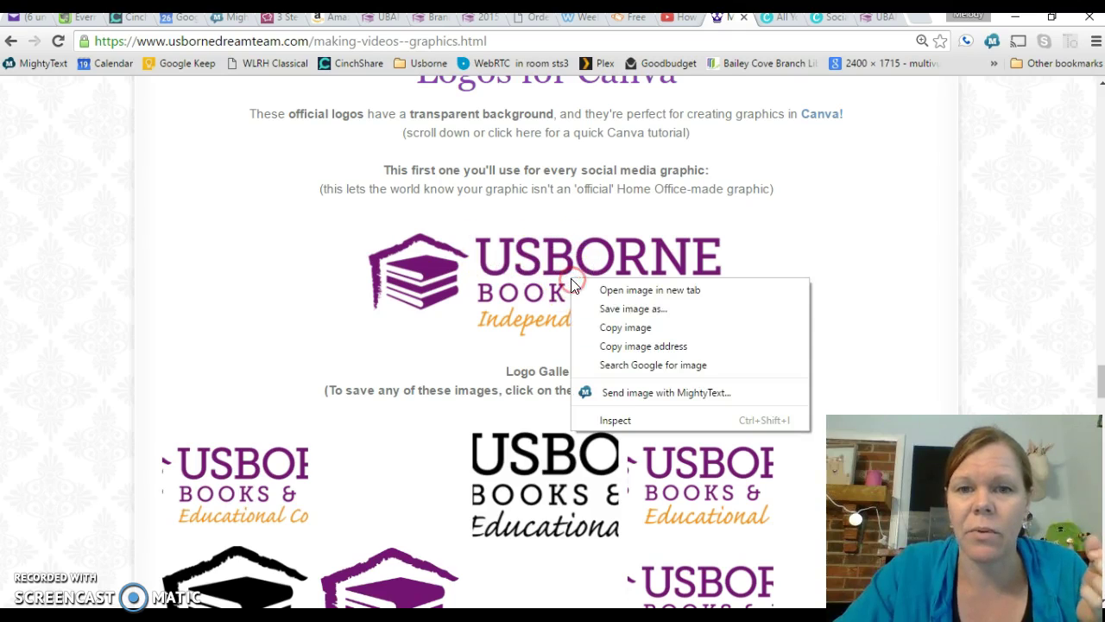
click(589, 311)
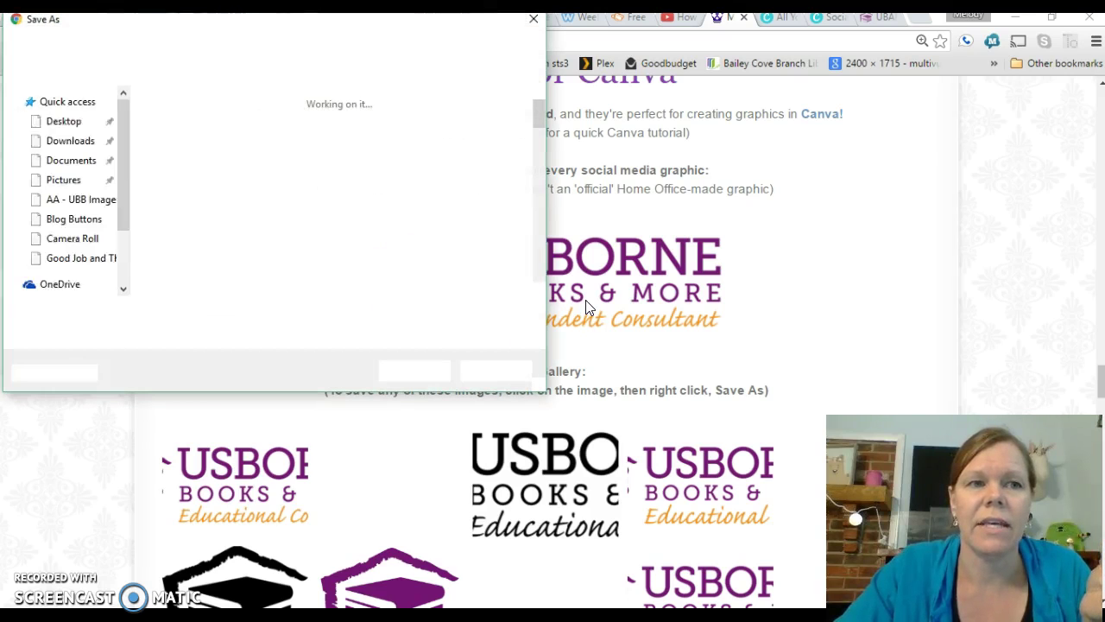
click(609, 304)
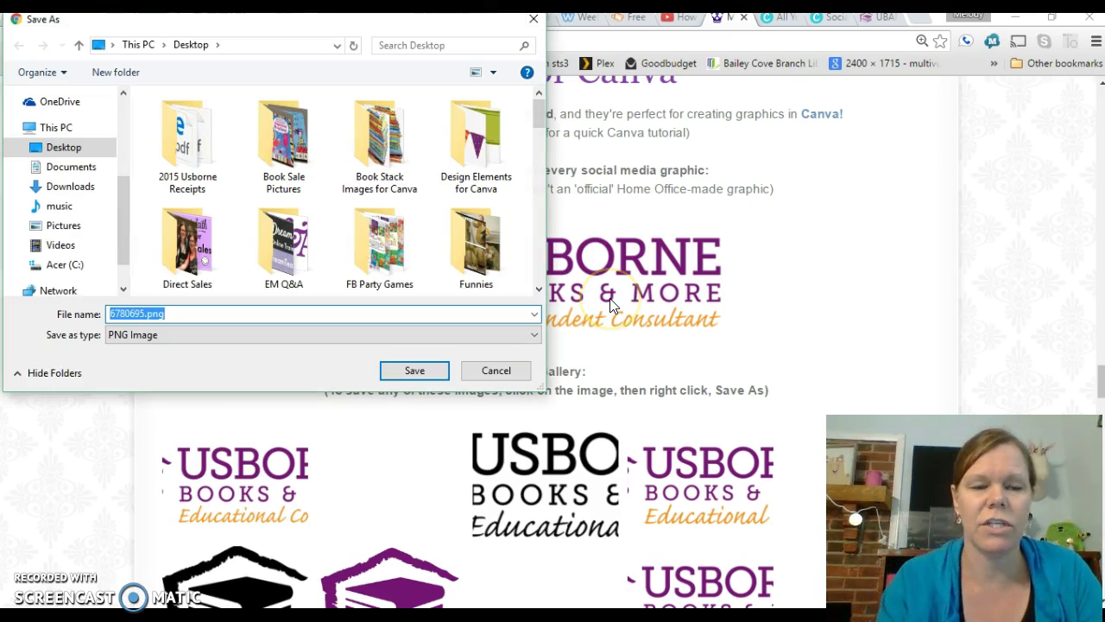
text(UBA)
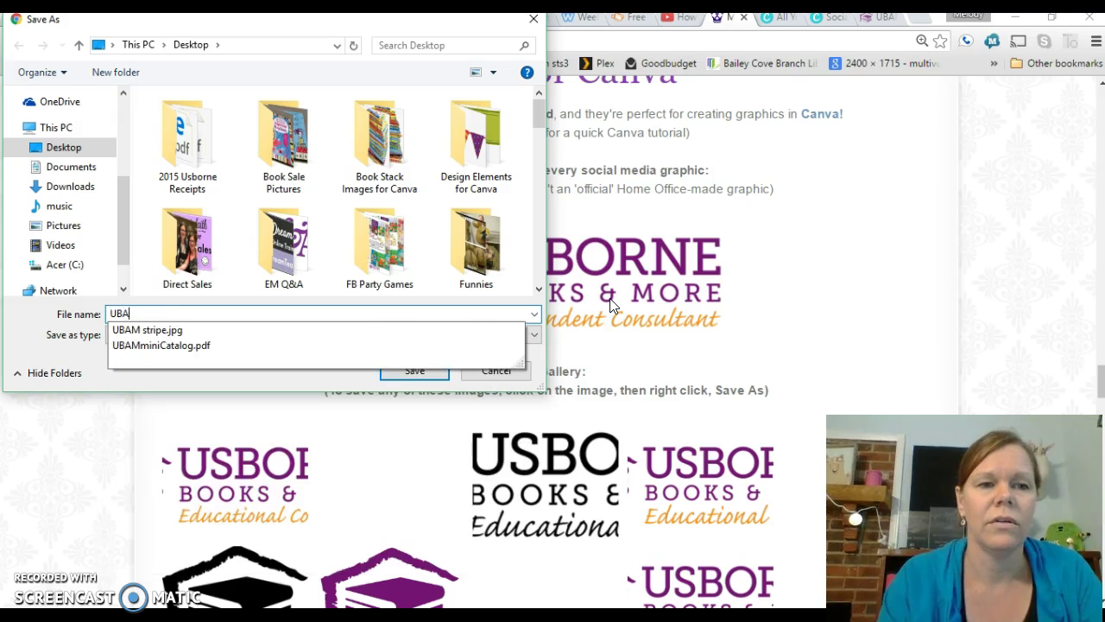
text(M l)
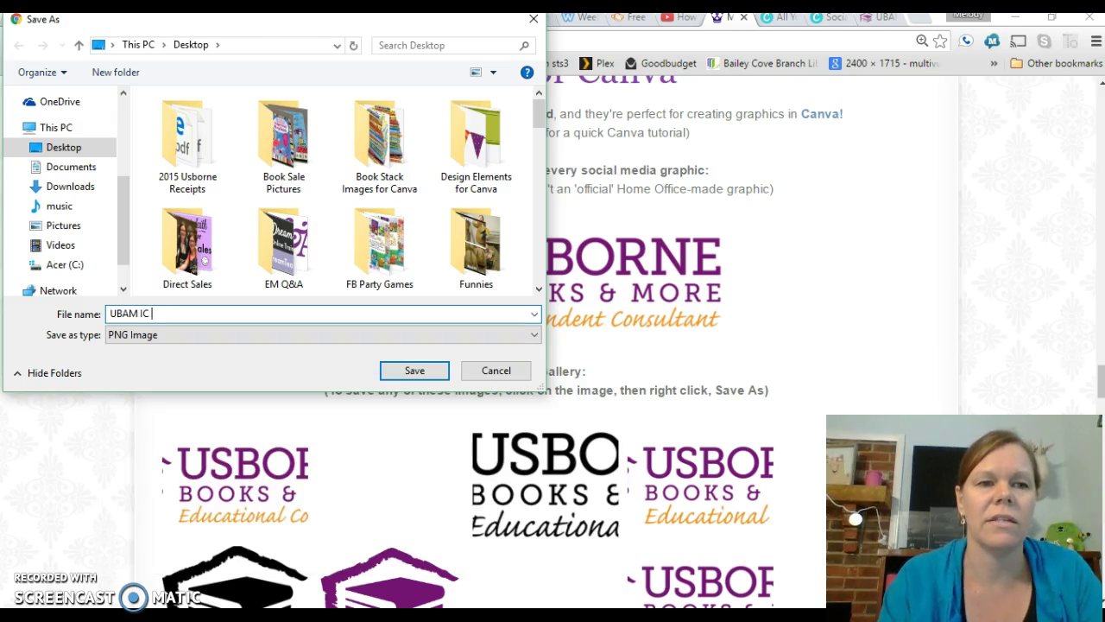
text(C logo)
click(415, 371)
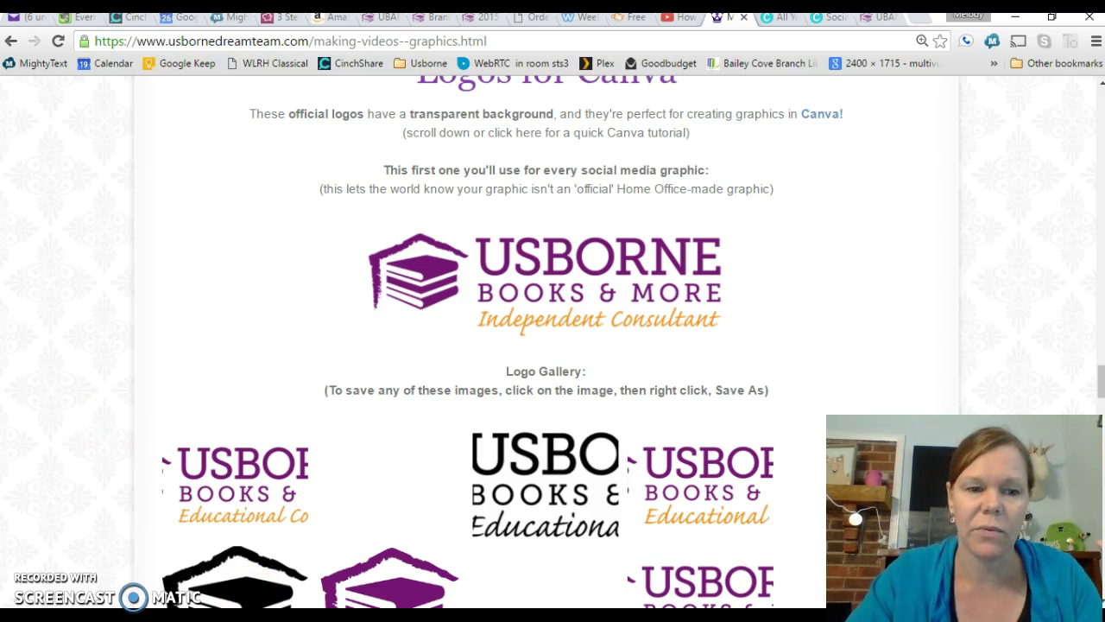
Return to the Canva design, upload "UBAM IC logo.png" from the desktop and place the logo in the page's lower-left corner
click(777, 17)
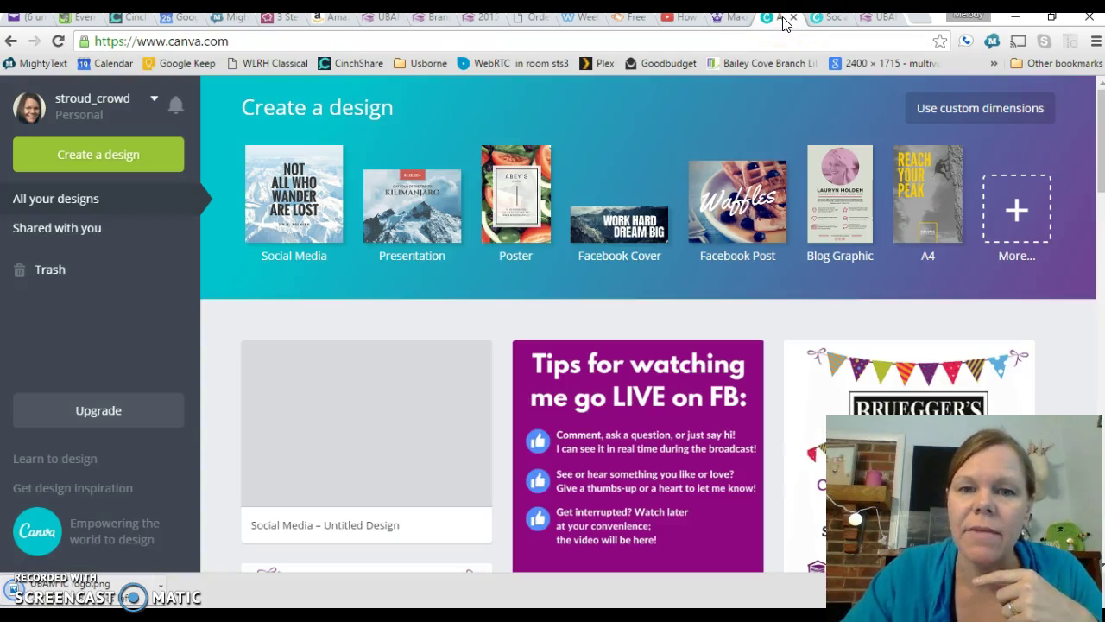
click(820, 19)
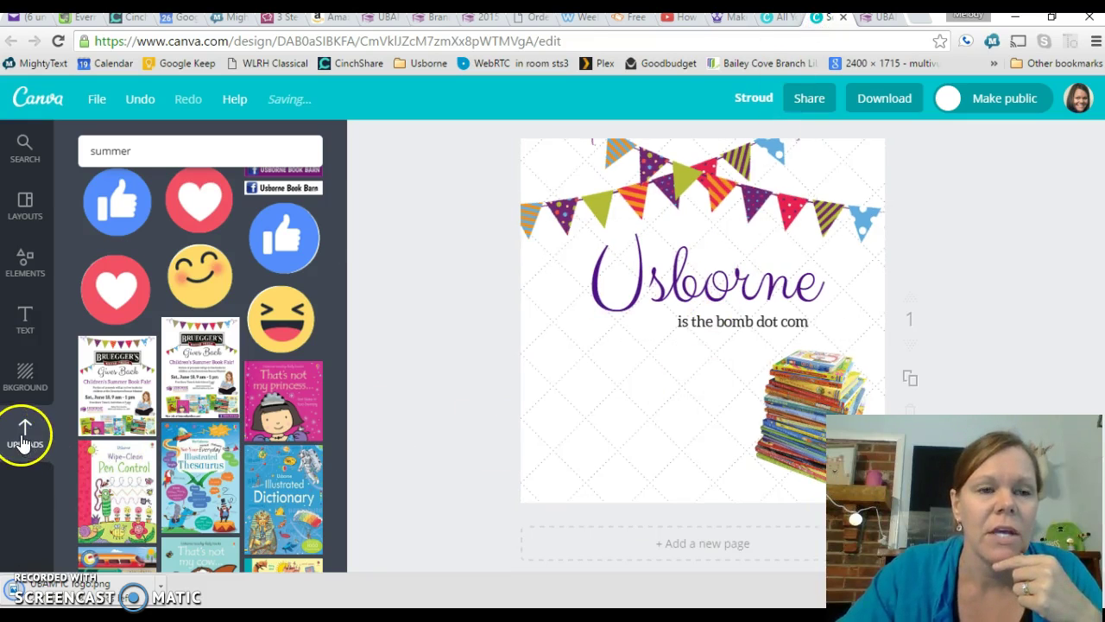
click(23, 439)
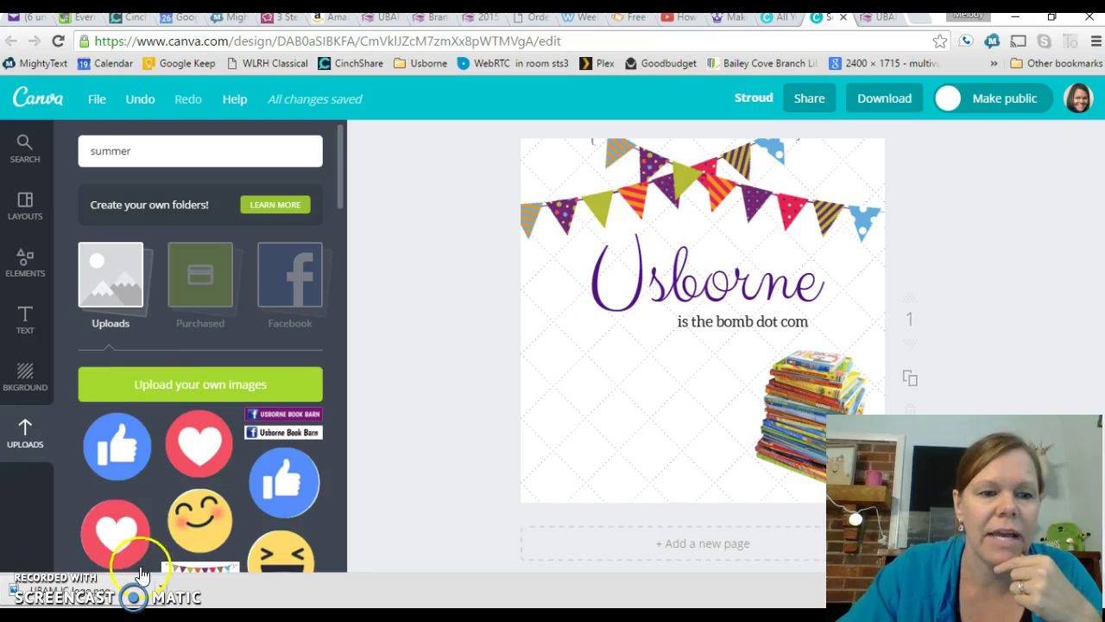
click(170, 385)
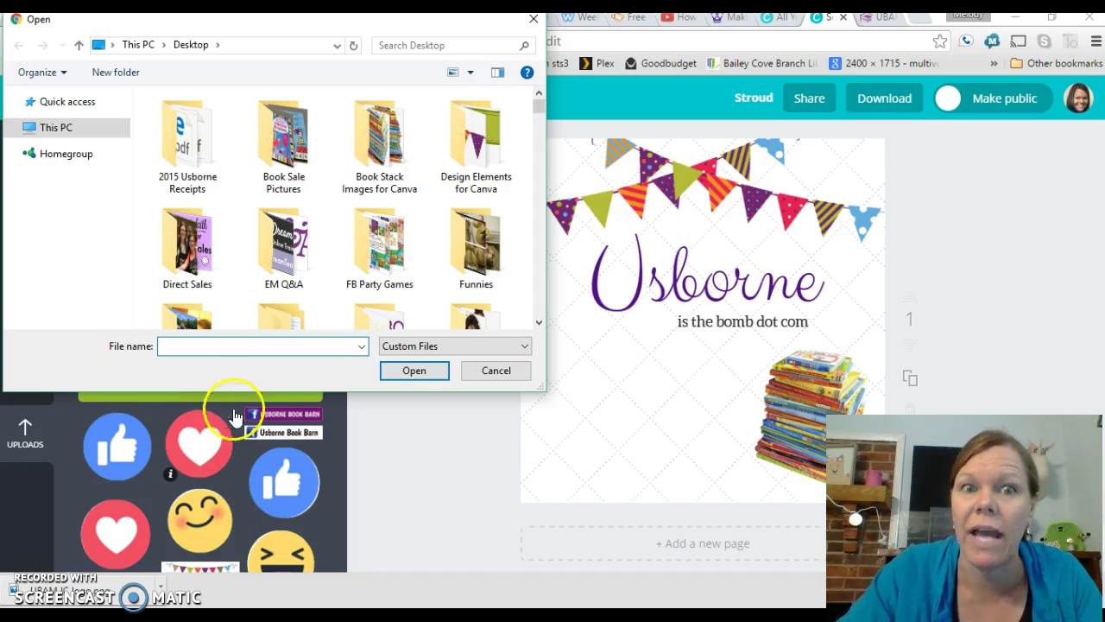
text(uB)
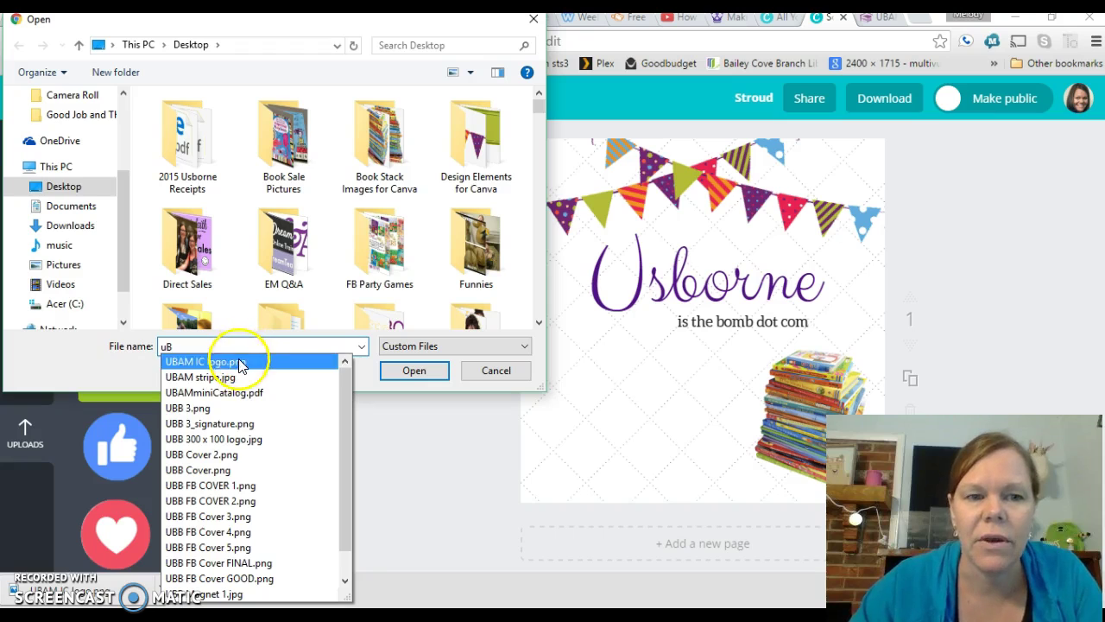
click(247, 361)
click(398, 373)
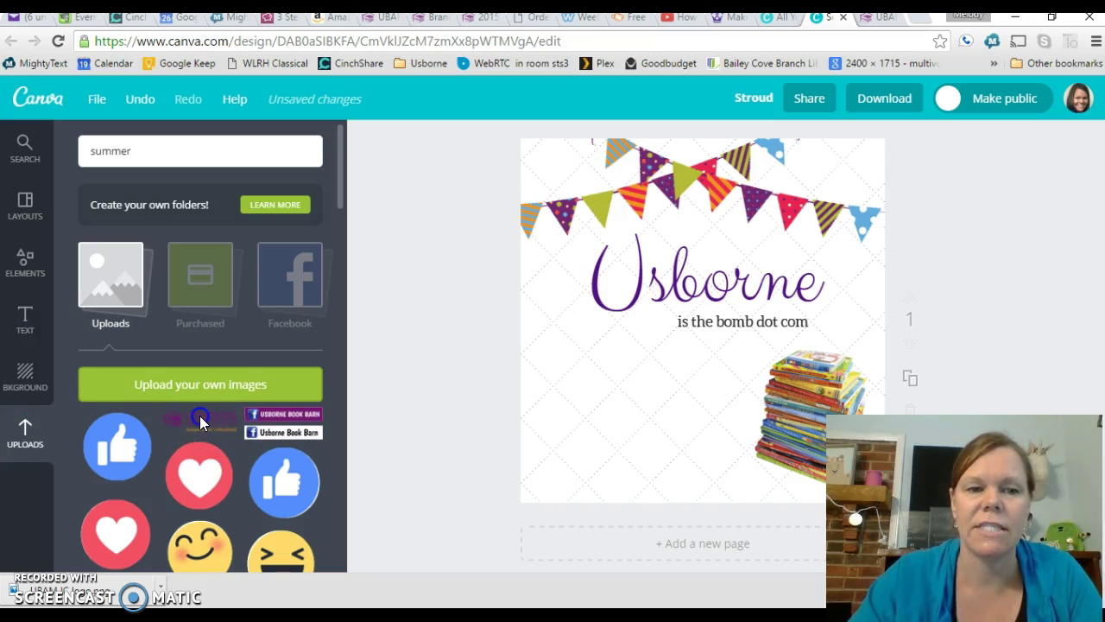
drag(215, 421, 641, 469)
click(594, 346)
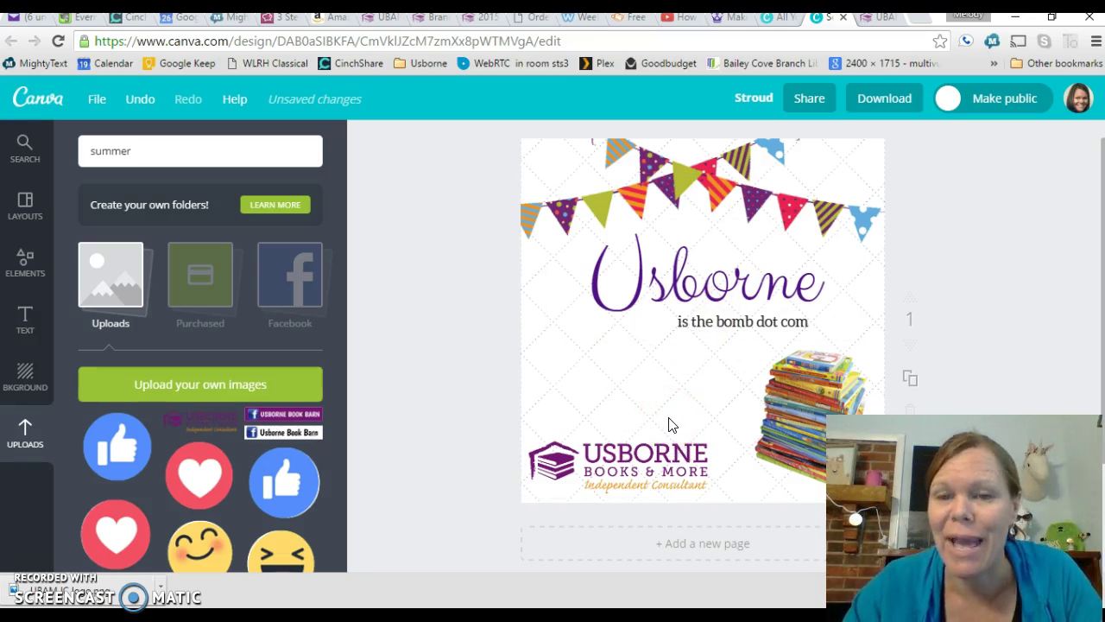
Shift the "Usborne" heading left and move the "is the bomb dot com" subheading slightly left and down beneath it
drag(716, 278, 669, 283)
drag(716, 320, 706, 331)
click(705, 384)
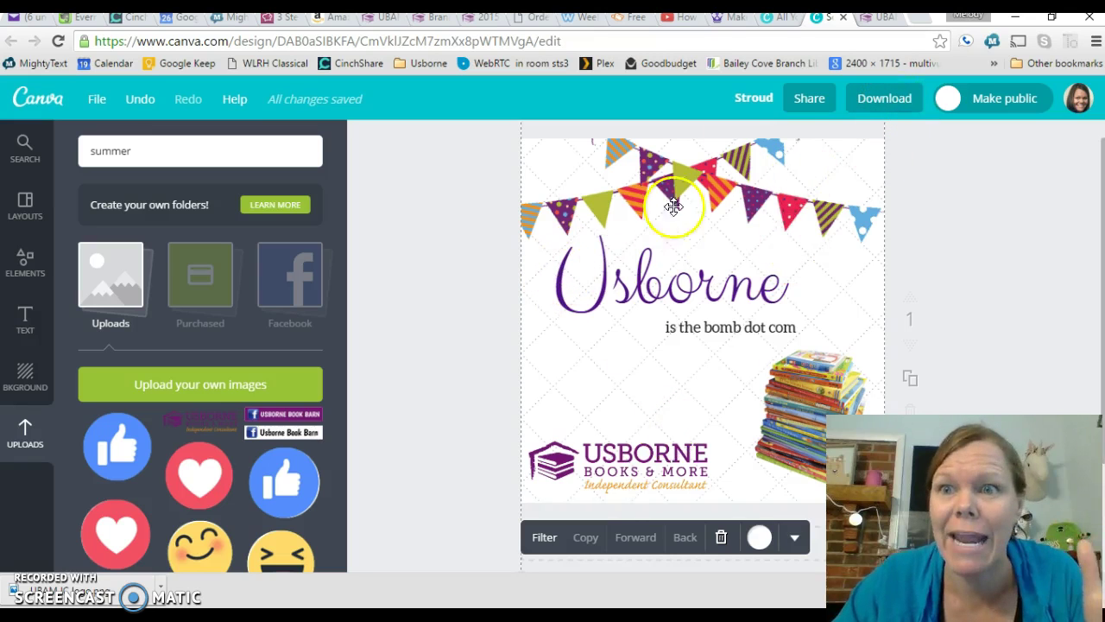
Download the graphic as a JPG image for web and open the options of the downloaded file
click(880, 100)
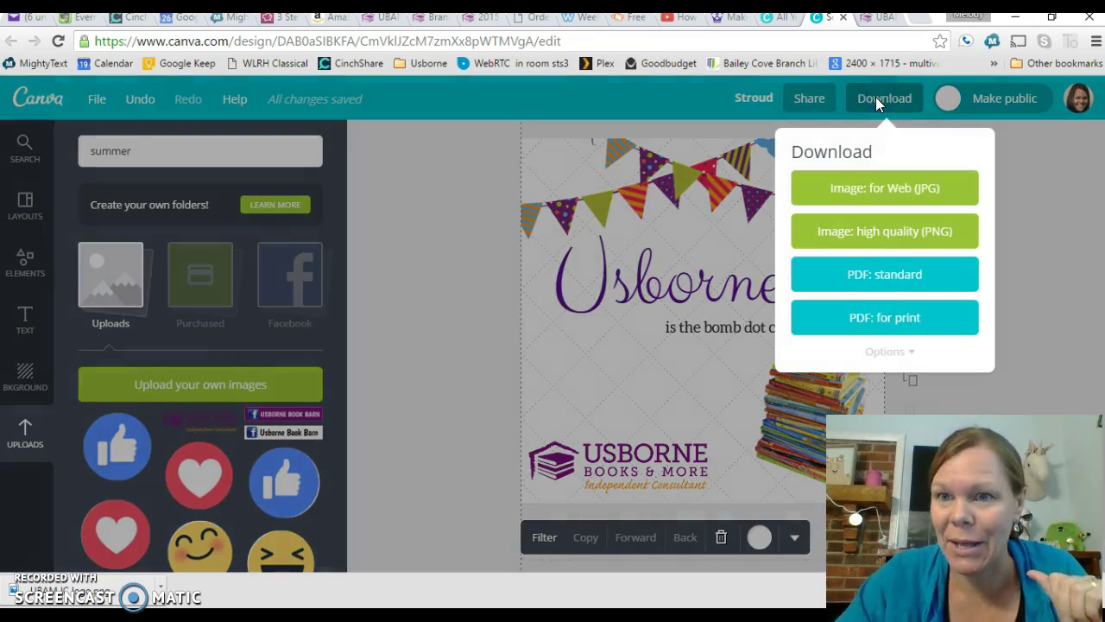
click(897, 190)
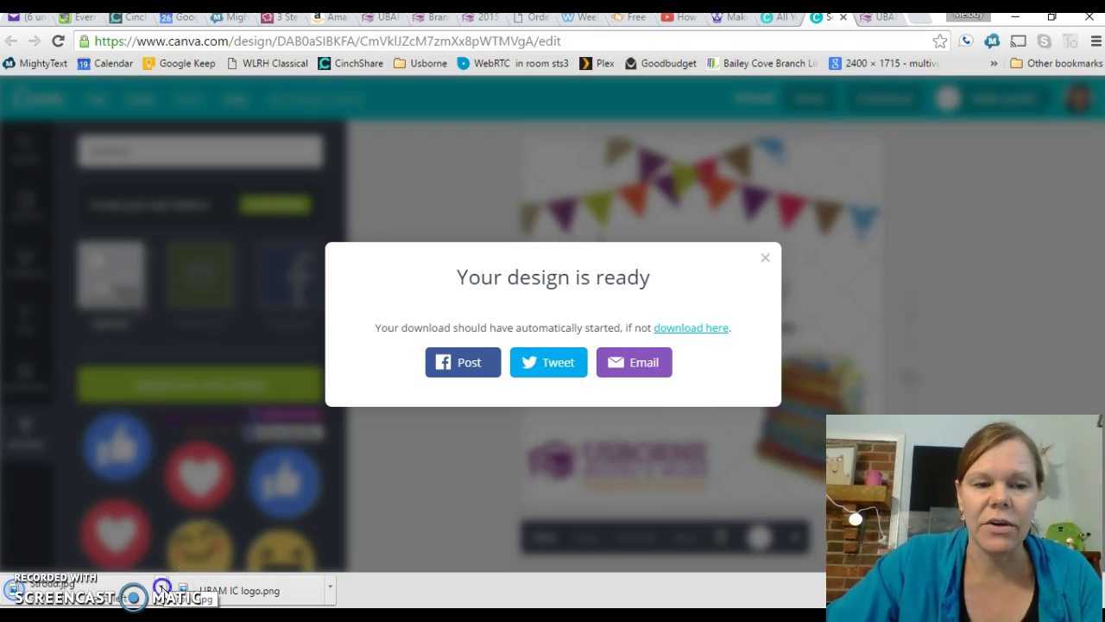
click(161, 585)
click(199, 537)
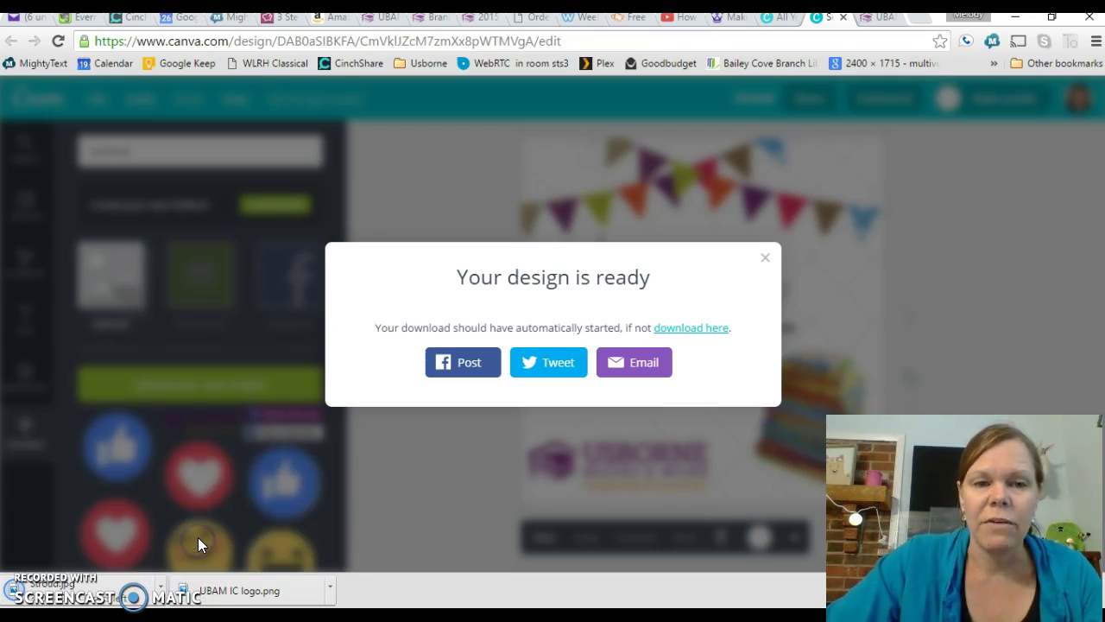